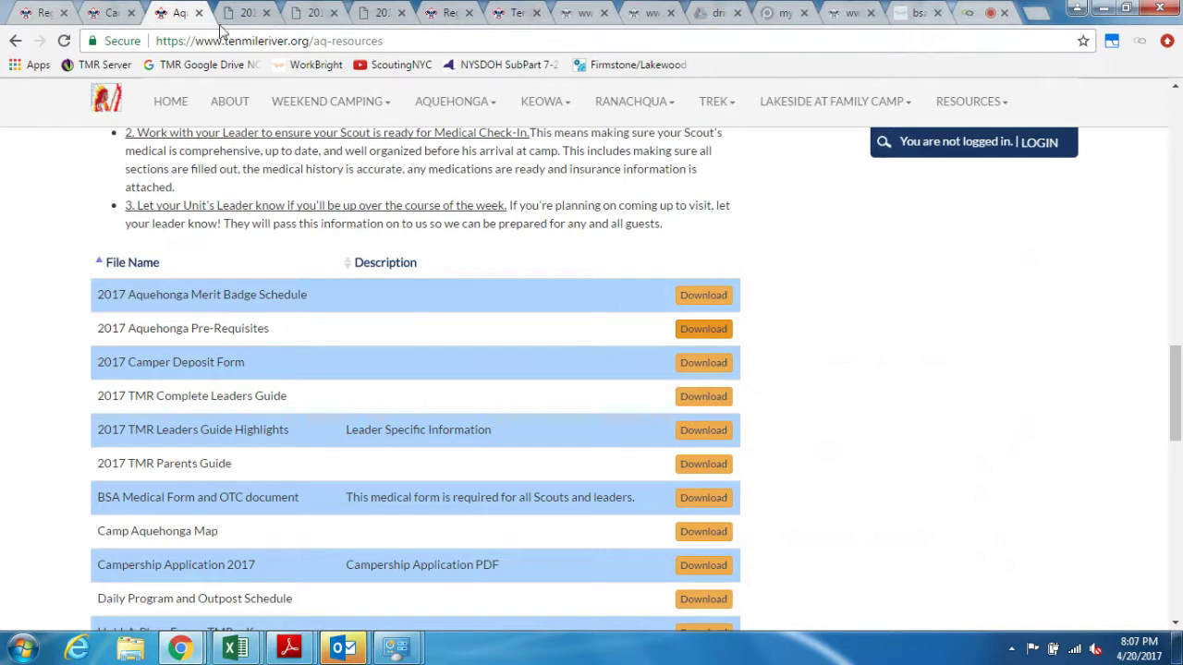
Step: On the council registration site, open Troop 2085's Update Profile page with its contact details
click(447, 13)
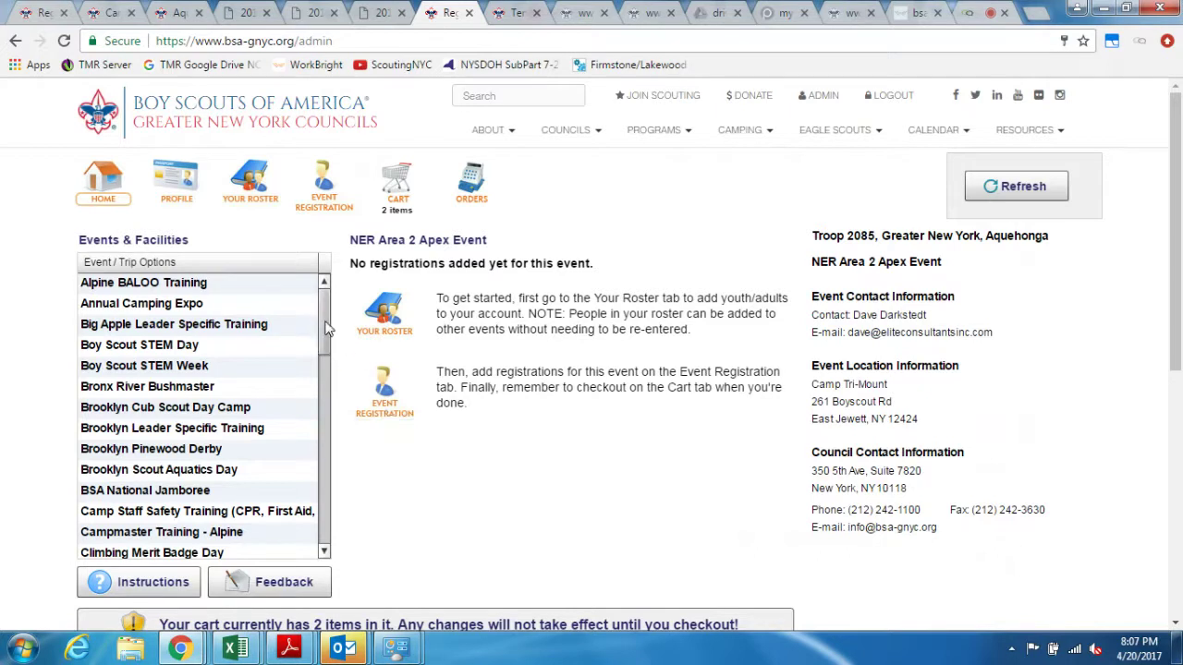
scroll(325, 344, down, 1)
scroll(325, 344, down, 10)
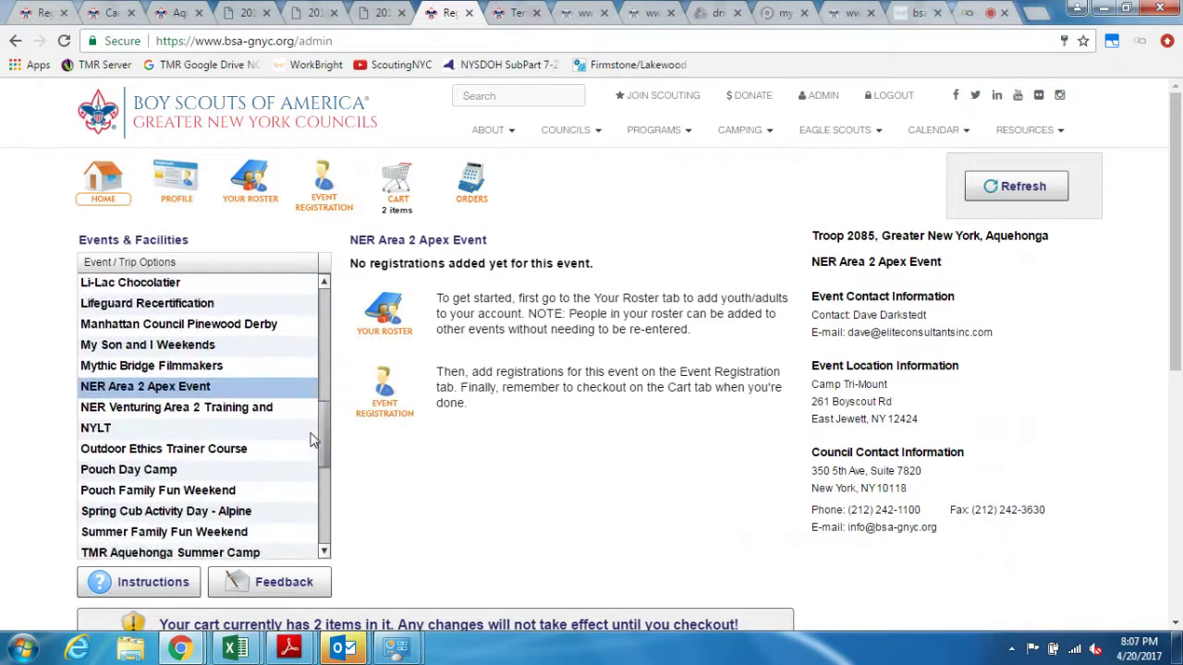
scroll(309, 462, down, 2)
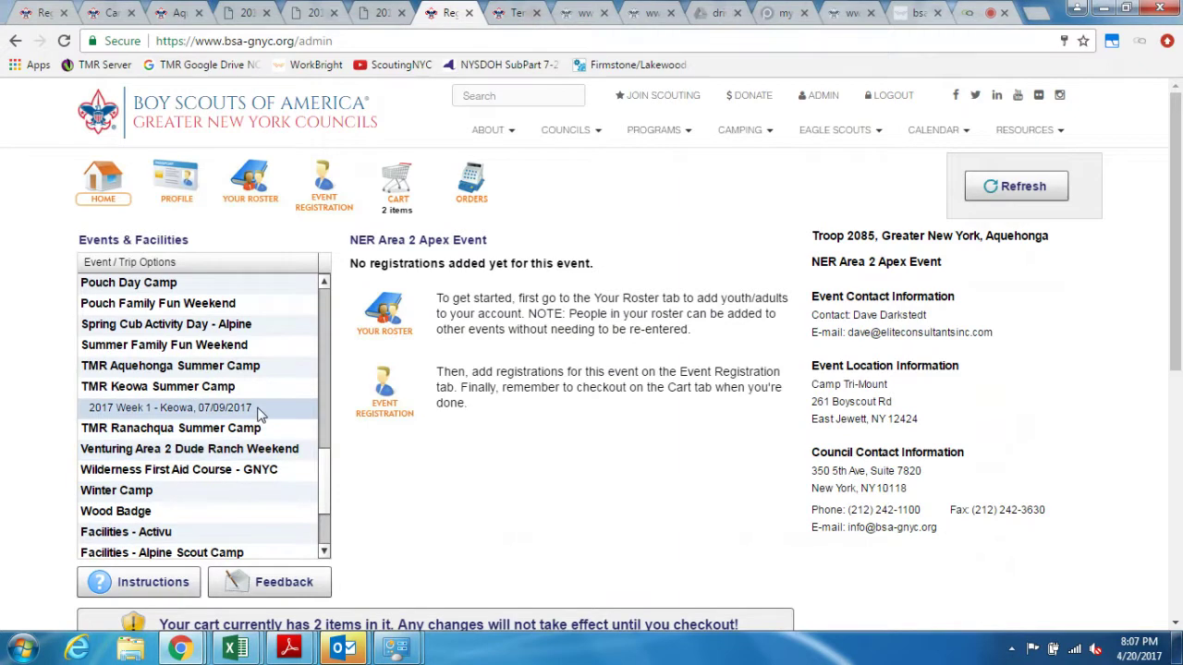
click(192, 207)
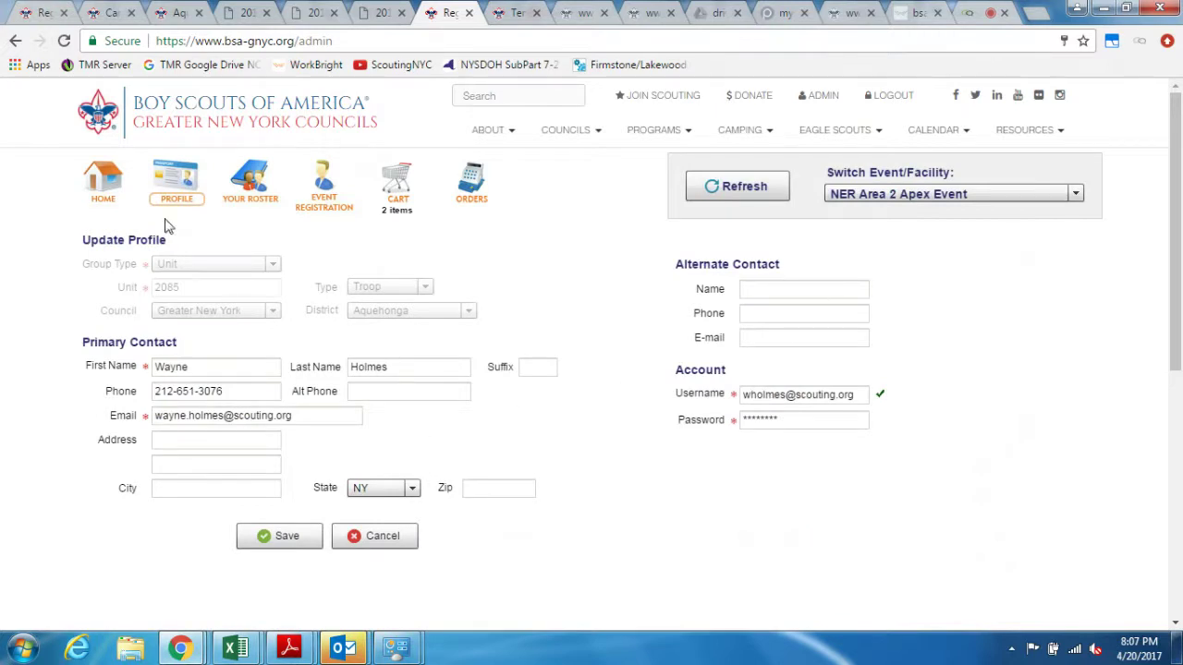
Step: Return home and select the '2017 Week 1 - Keowa, 07/09/2017' event
click(119, 201)
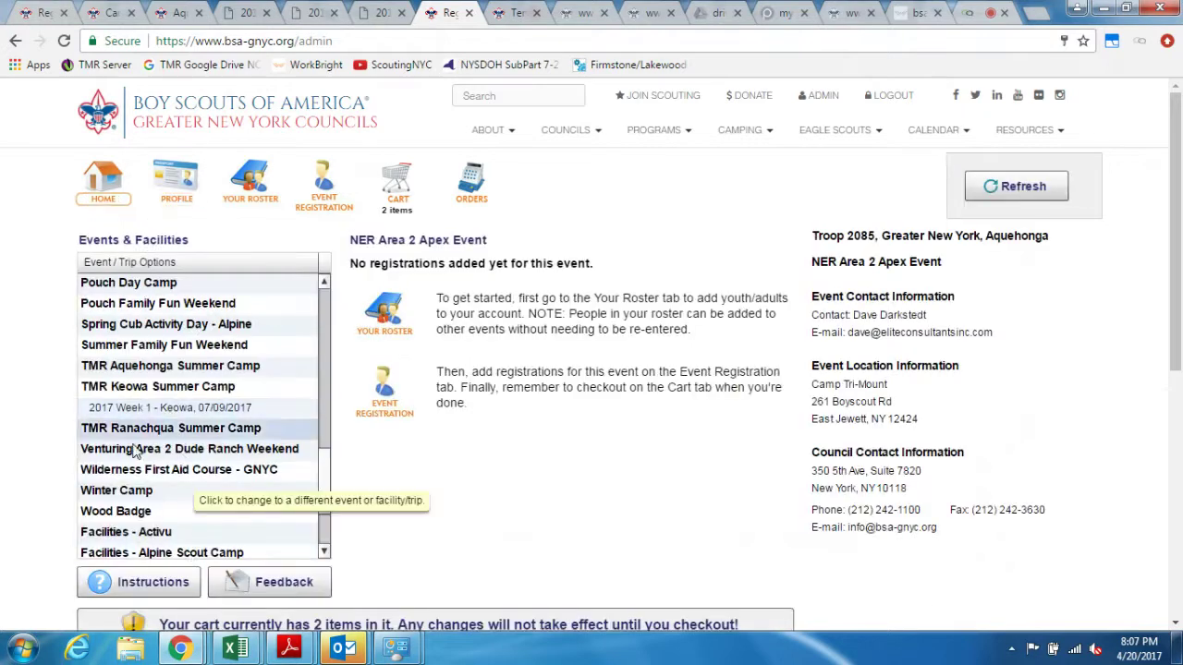
click(212, 407)
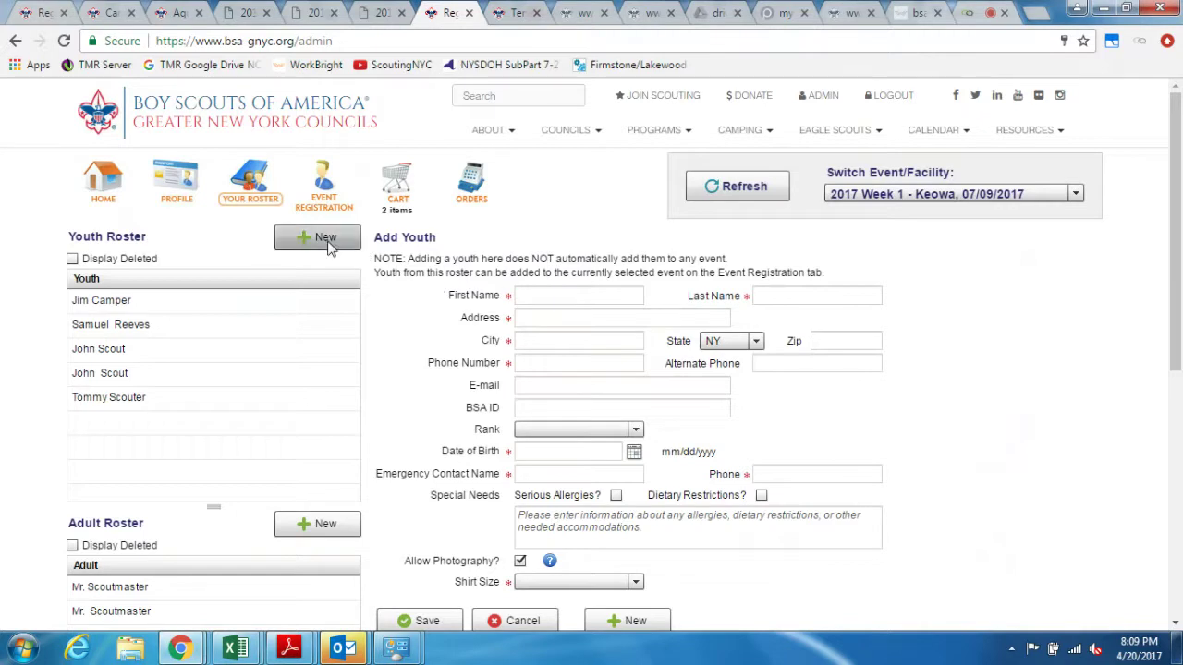
Step: Enter the youth's first and last name, street address and city
click(537, 293)
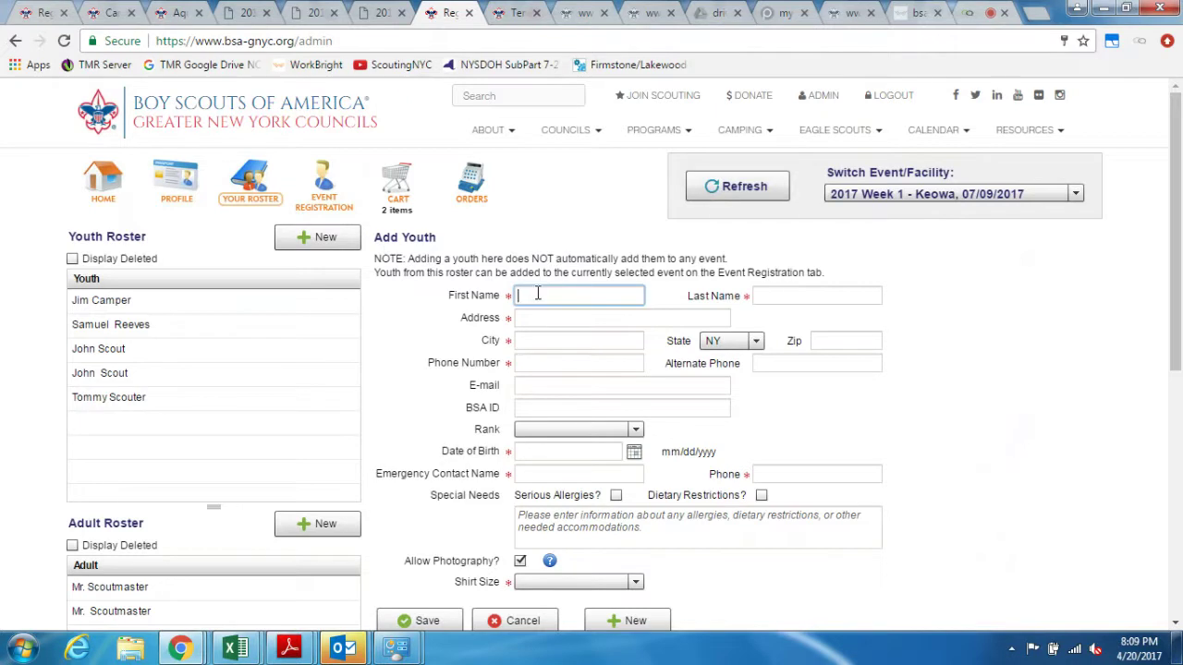
key(Tab)
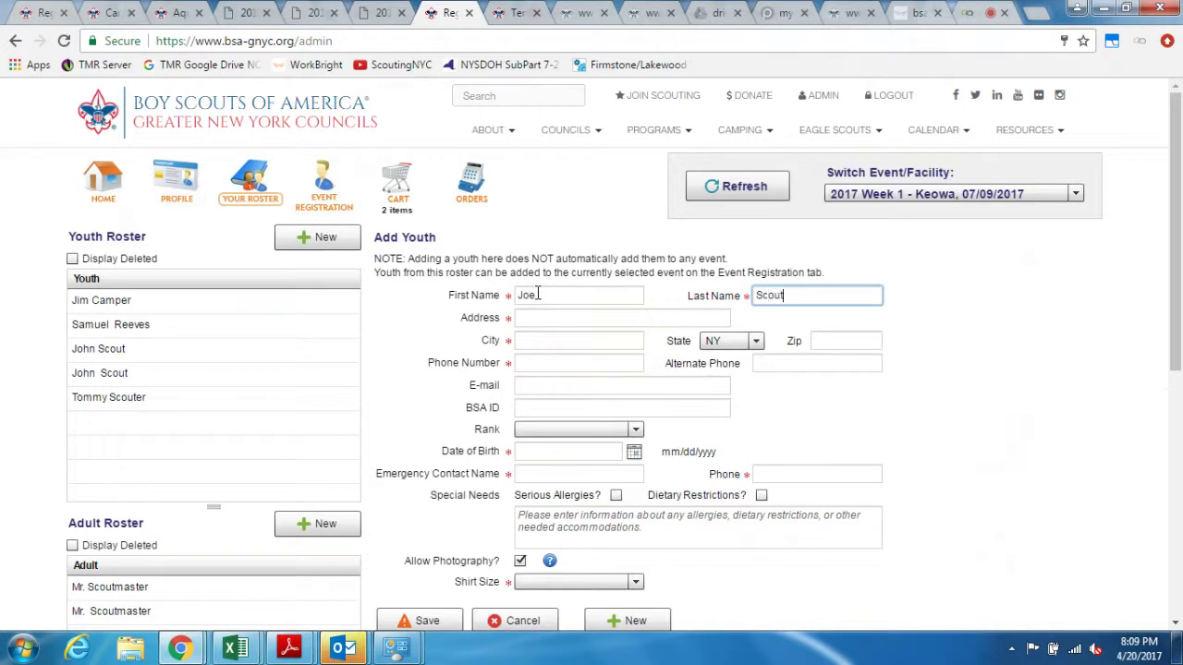
key(Tab)
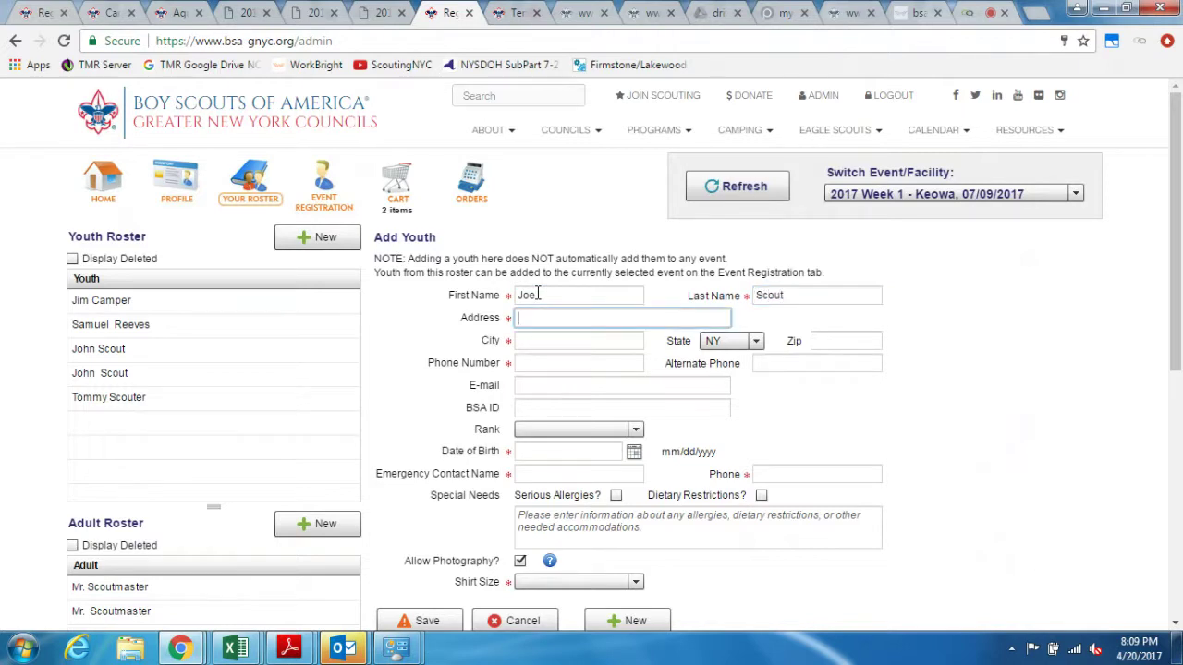
key(BackSpace)
key(BackSpace)
key(BackSpace)
key(BackSpace)
key(Tab)
key(BackSpace)
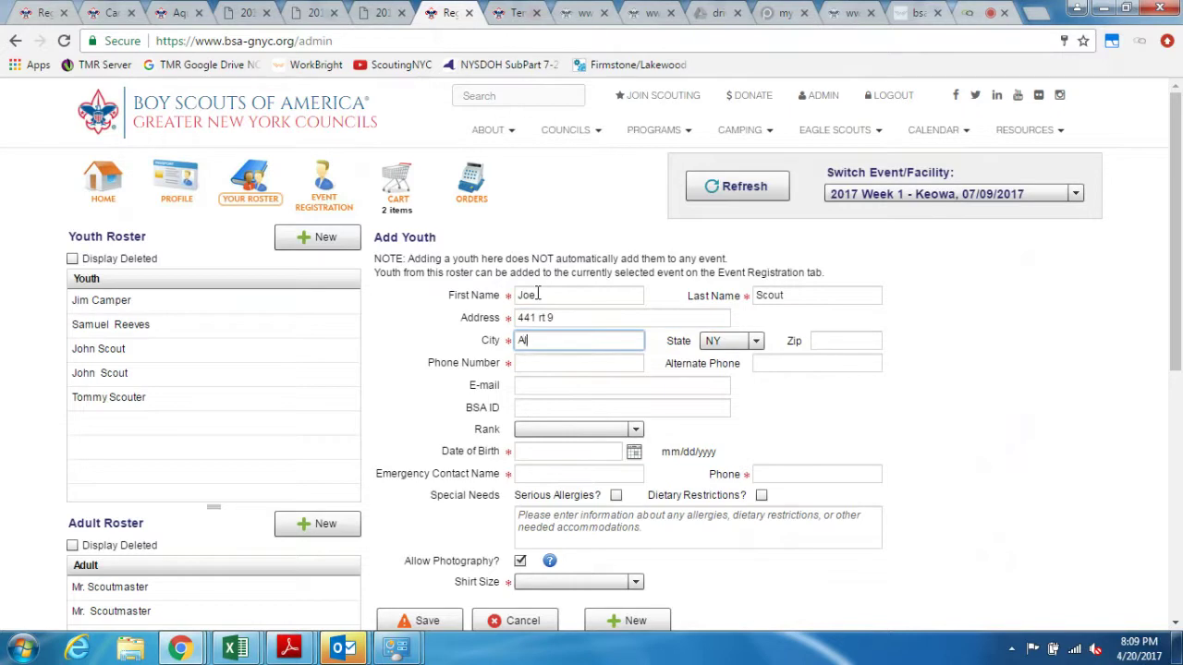
key(Tab)
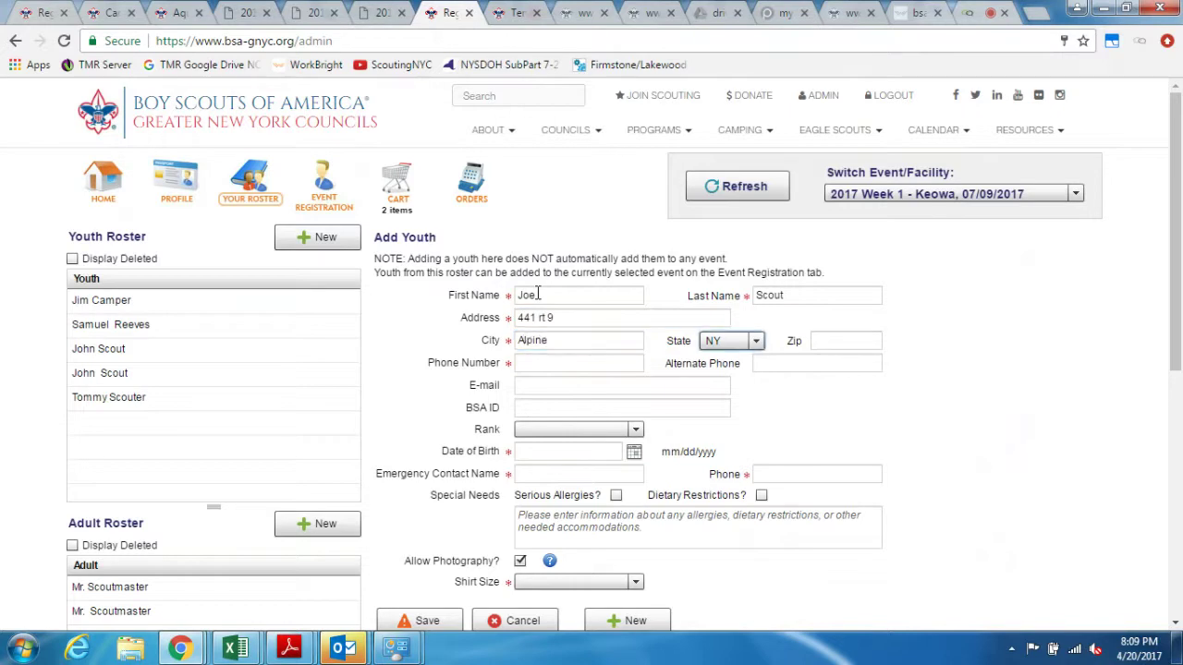
key(Tab)
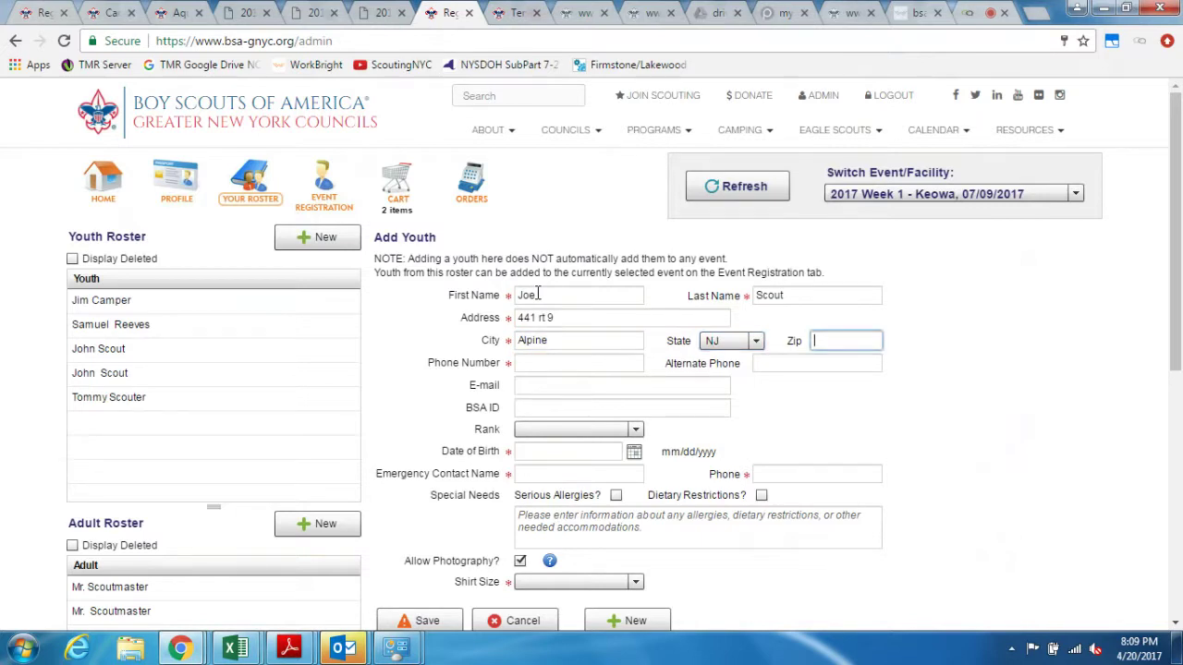
click(534, 366)
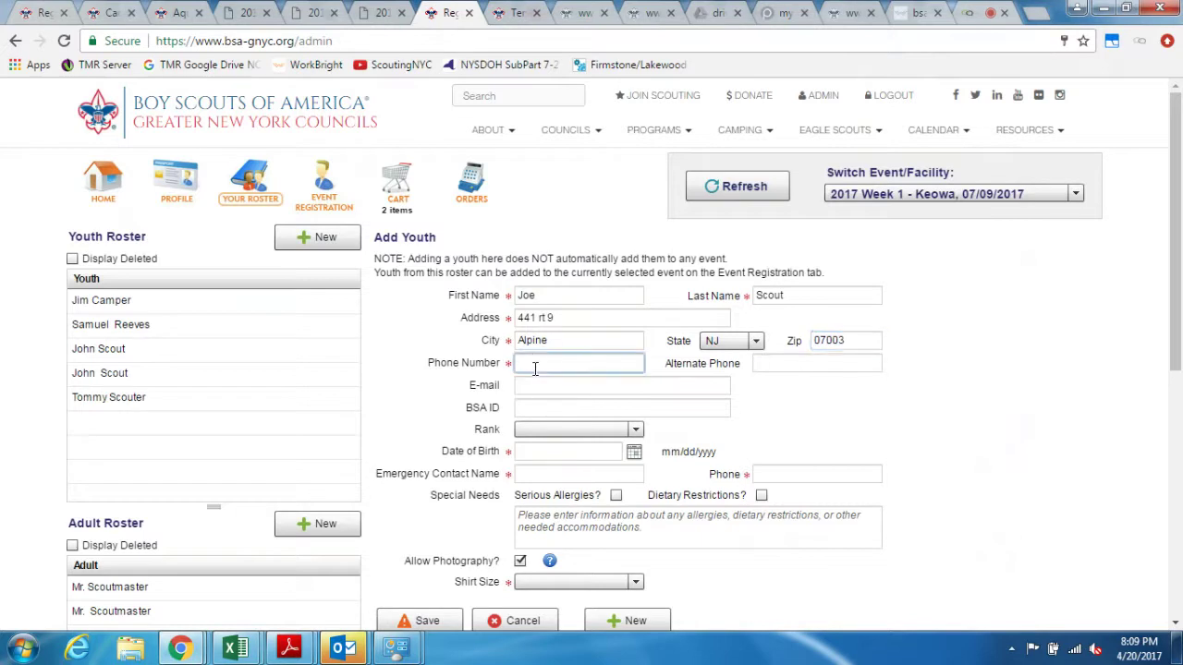
click(561, 455)
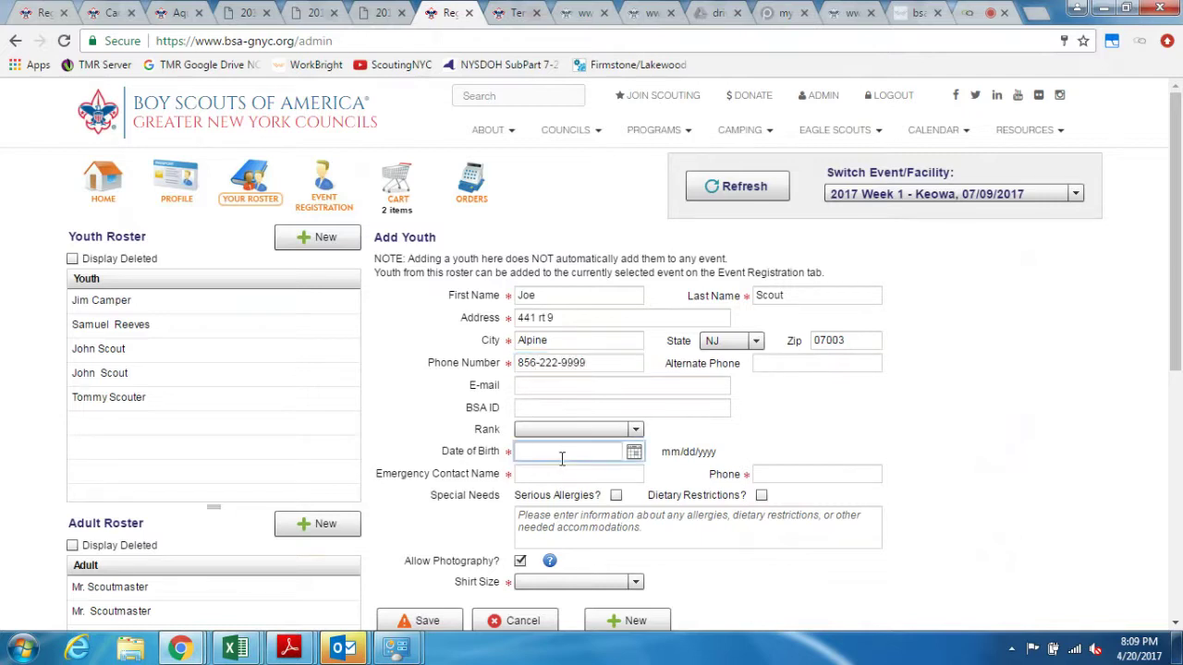
click(634, 451)
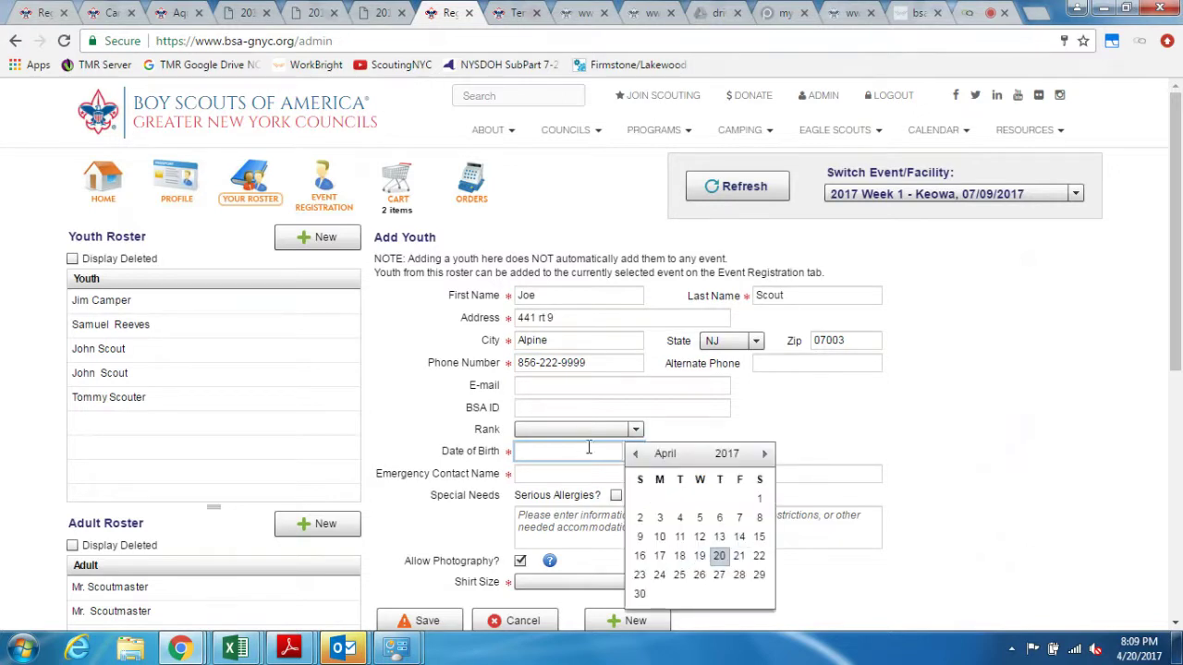
text(05/06/2003)
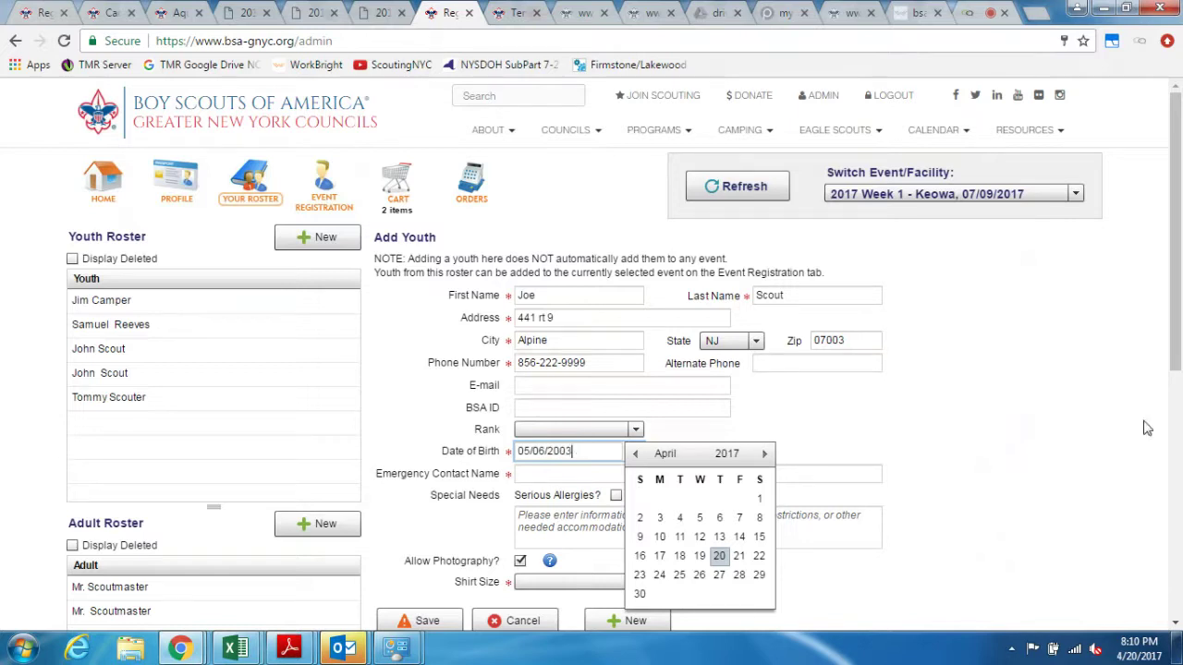
click(1148, 422)
Step: Add the emergency contact's name and phone, choose shirt size S, and save the youth
click(581, 475)
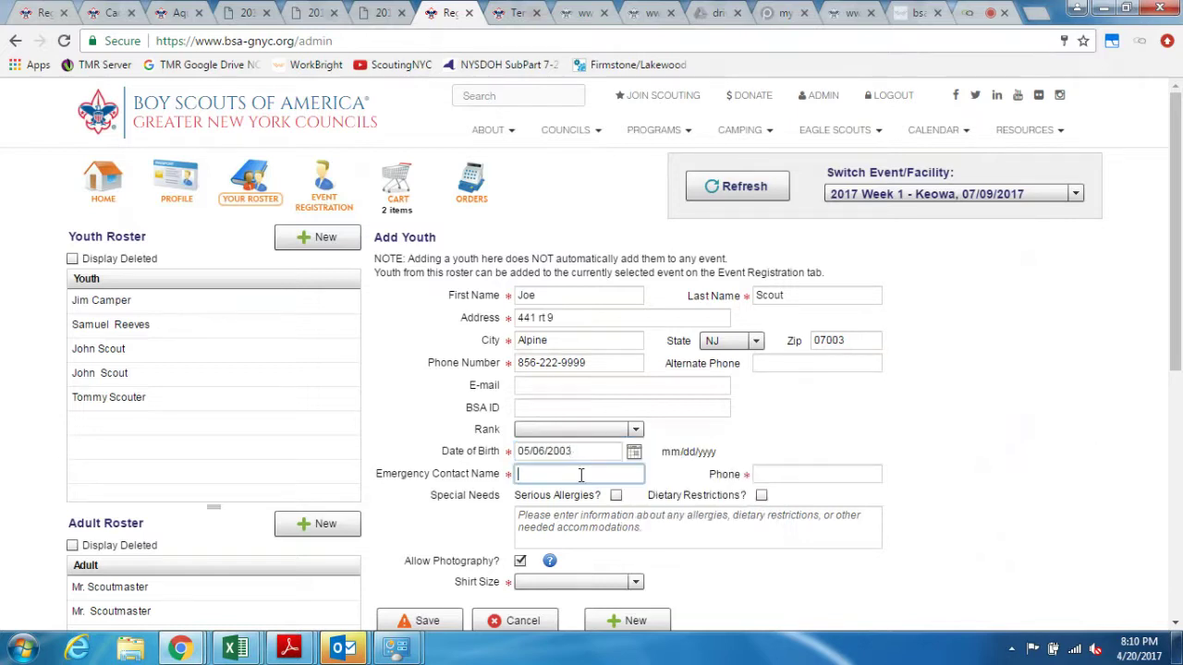
text(mom)
click(800, 478)
text(156-555-2222)
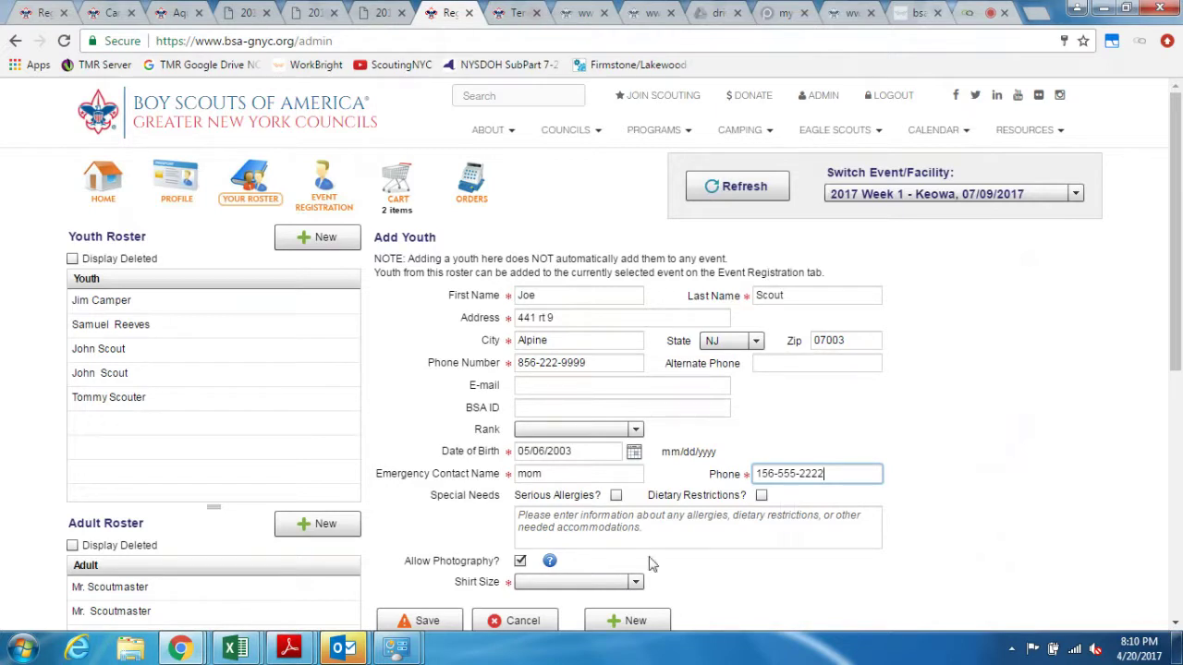
click(634, 582)
click(596, 532)
click(420, 621)
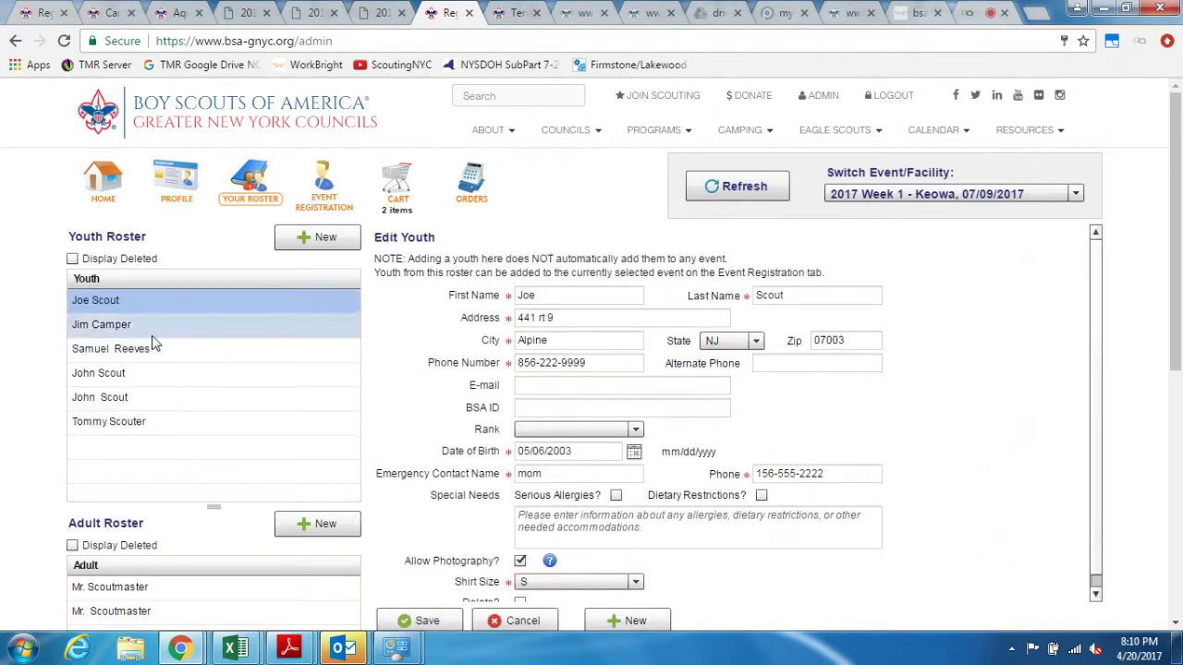
Step: Attempt new youth registrations, hitting payment-required errors, and clear registration items from the cart
click(331, 186)
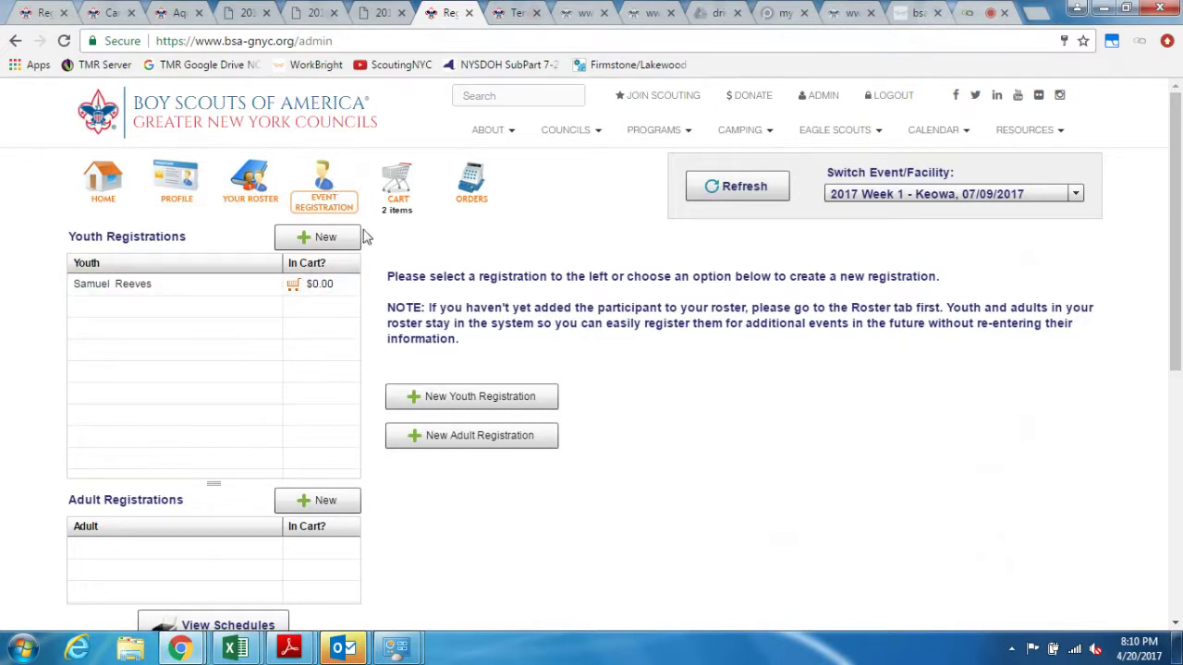
click(330, 239)
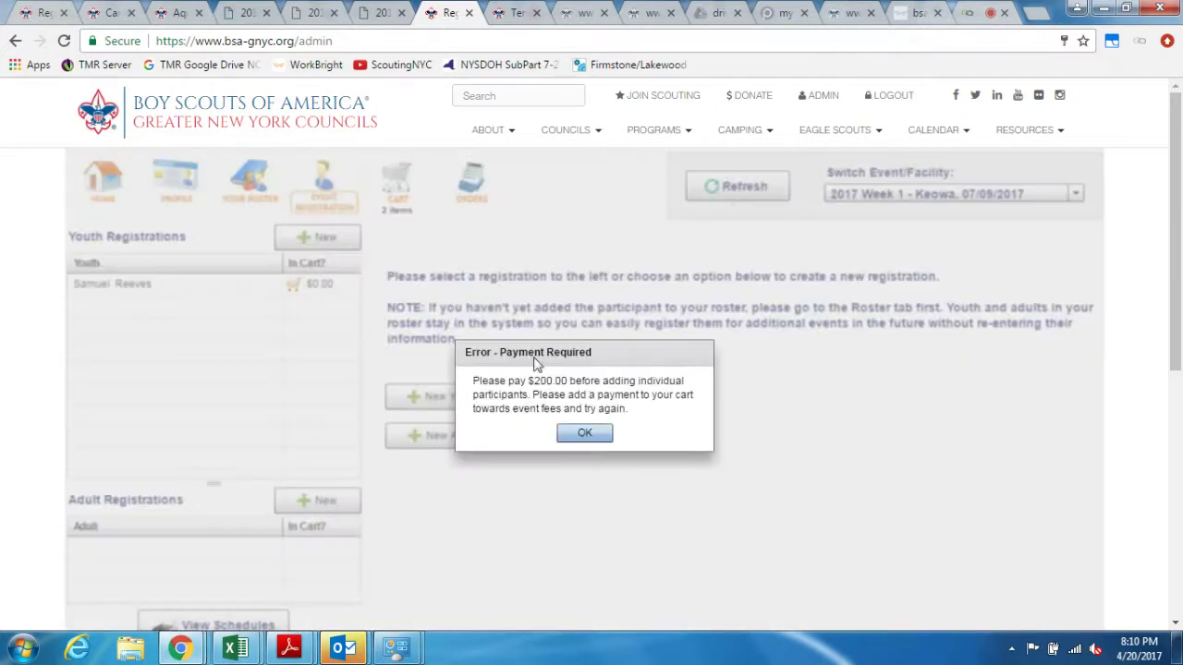
click(589, 434)
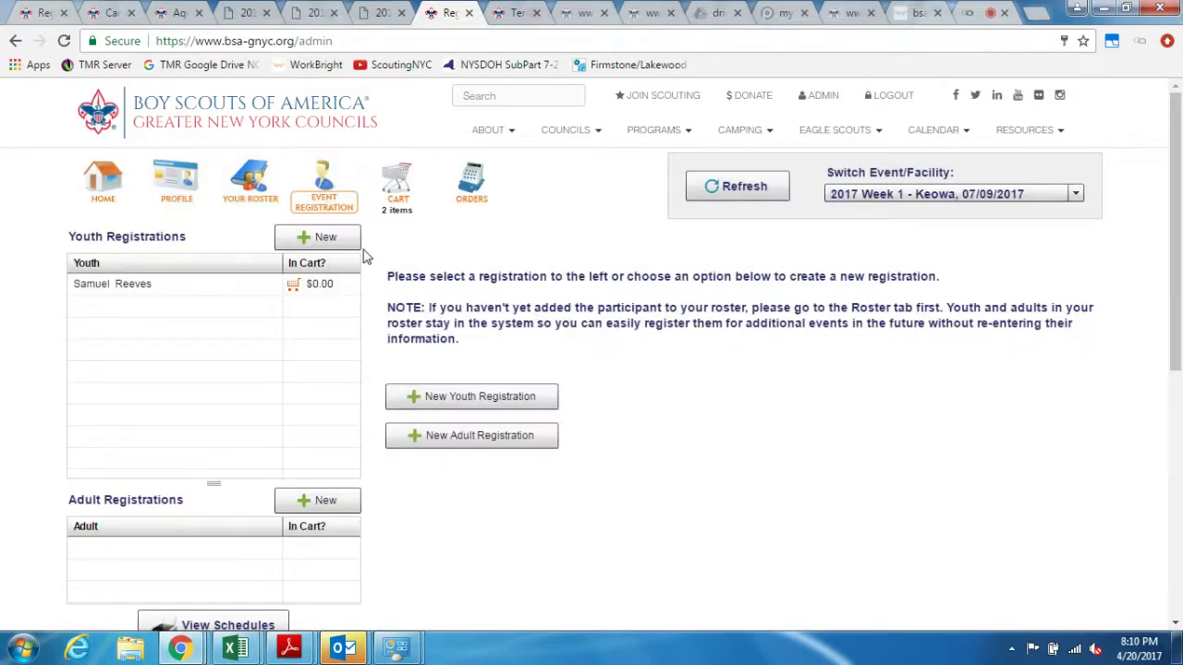
click(482, 397)
click(585, 434)
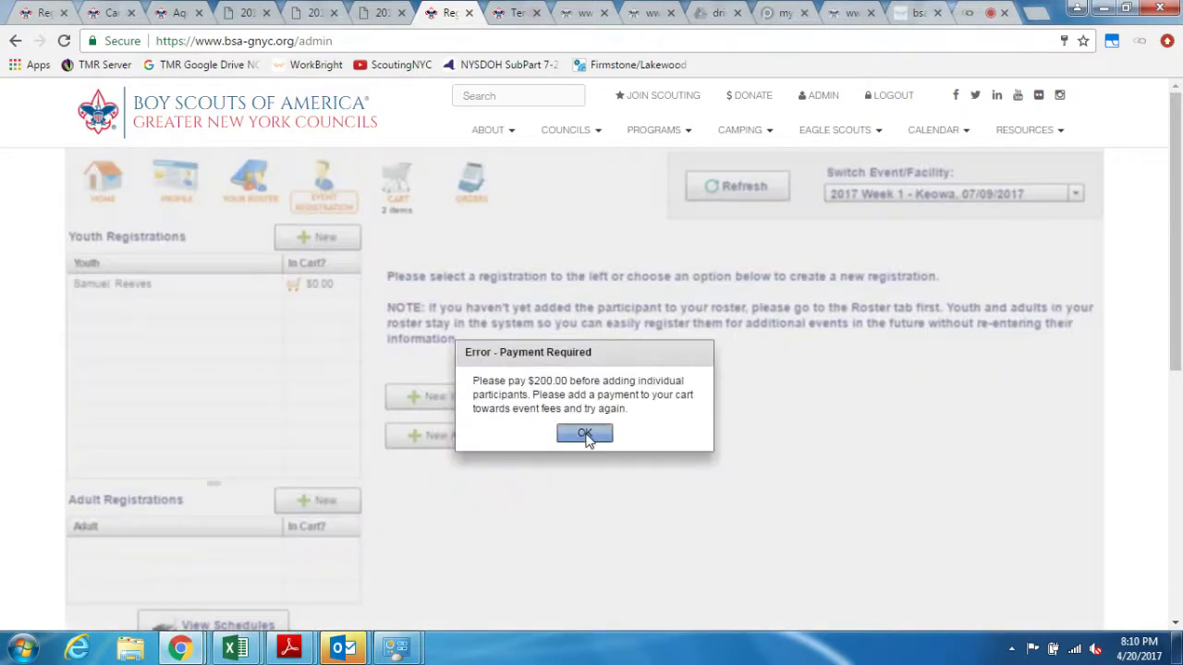
click(397, 184)
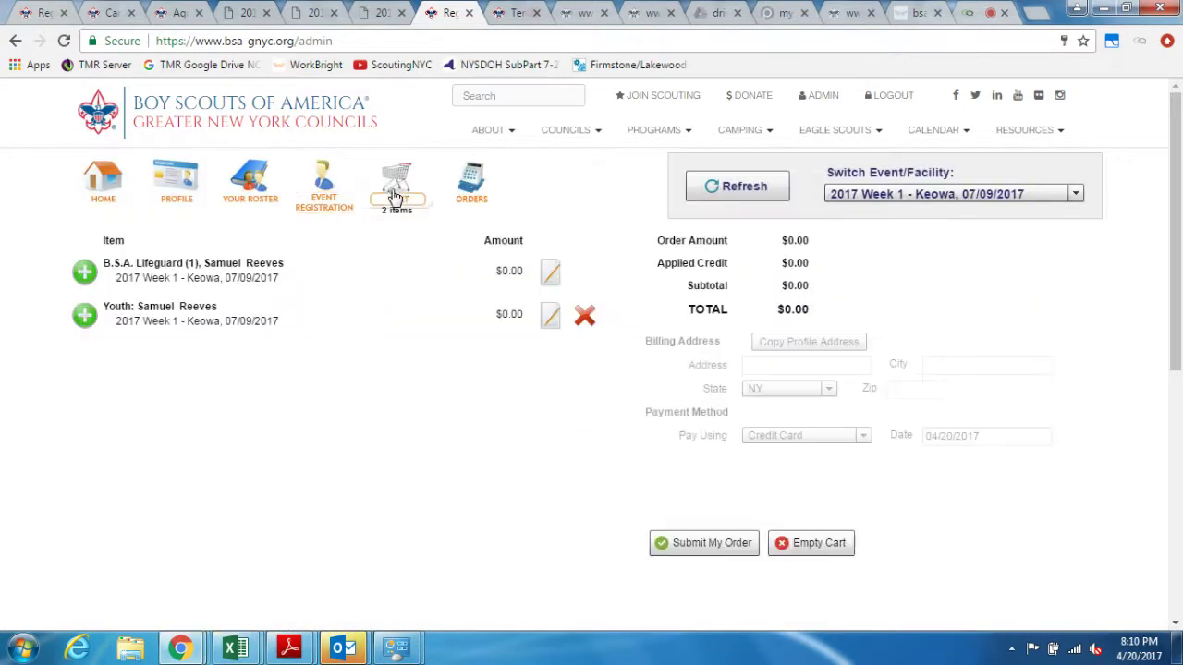
click(585, 318)
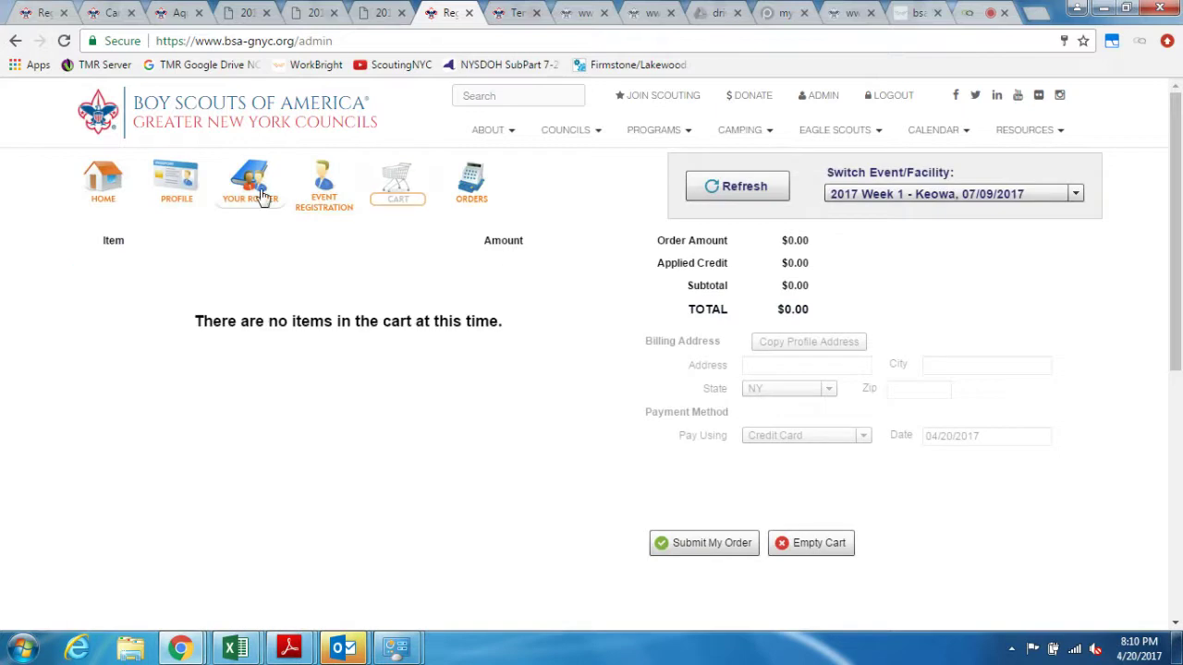
click(322, 185)
click(342, 236)
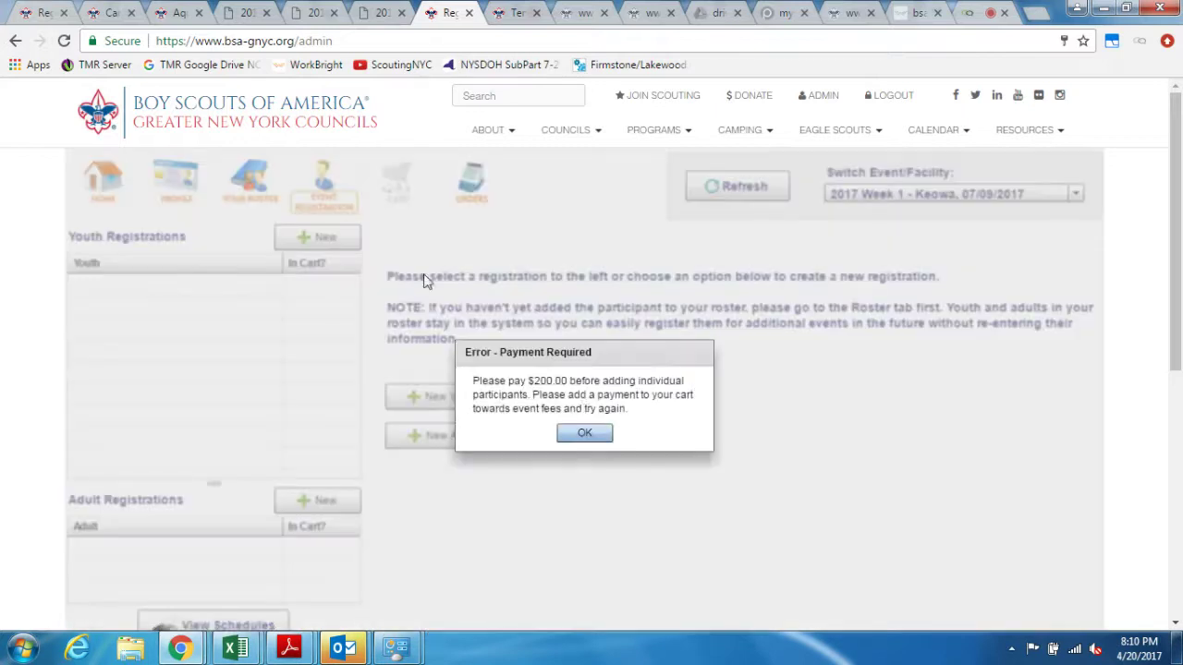
click(591, 434)
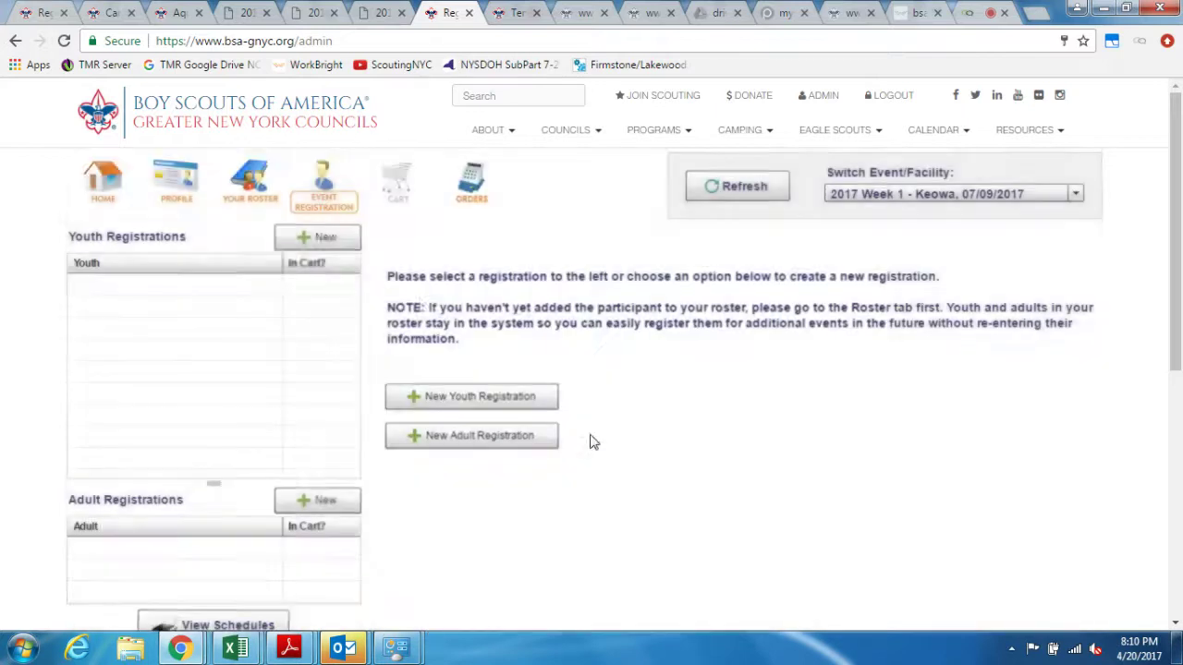
click(175, 194)
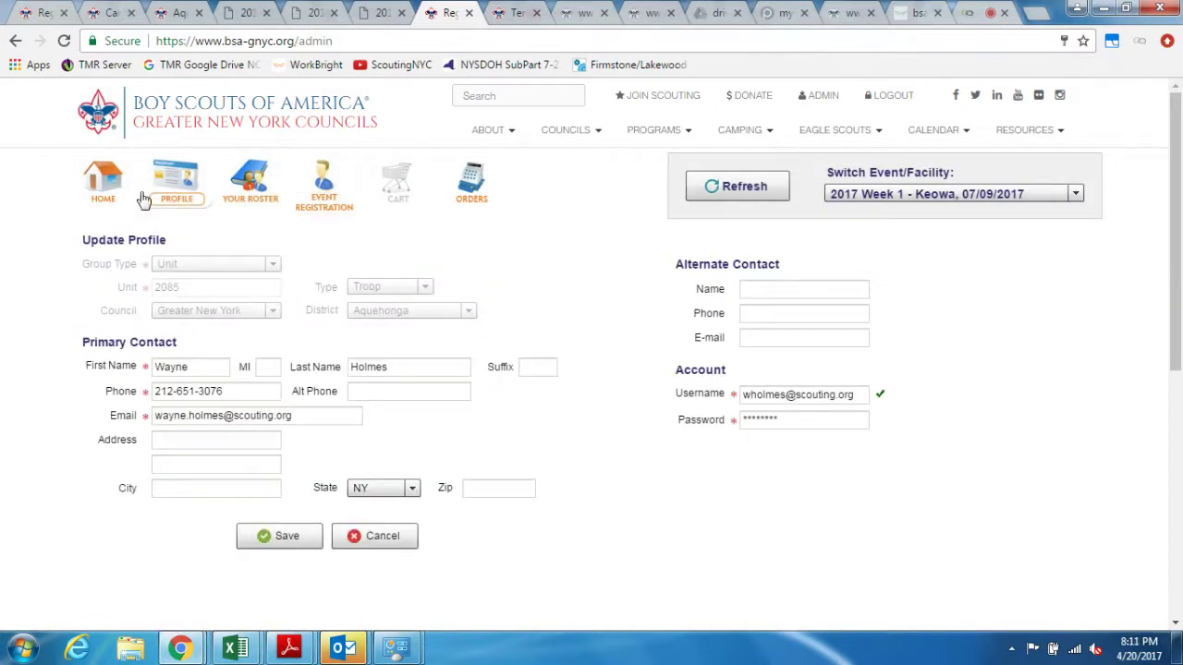
click(102, 189)
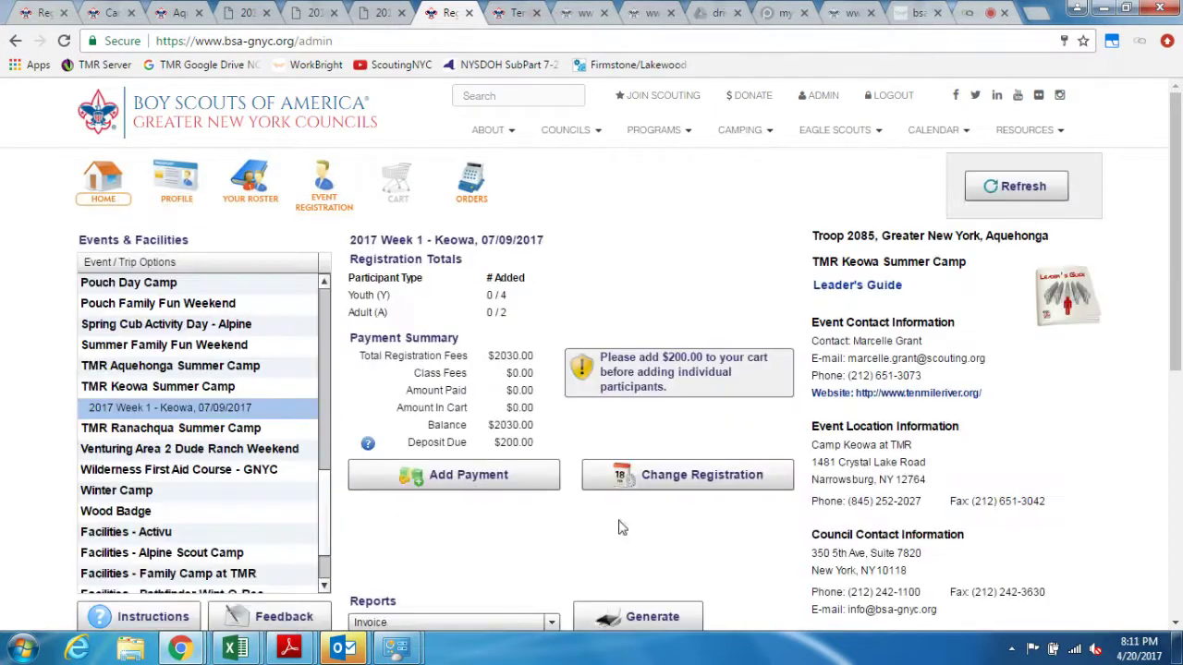
Step: Add a $200.00 payment toward event fees to the cart and open checkout
click(500, 479)
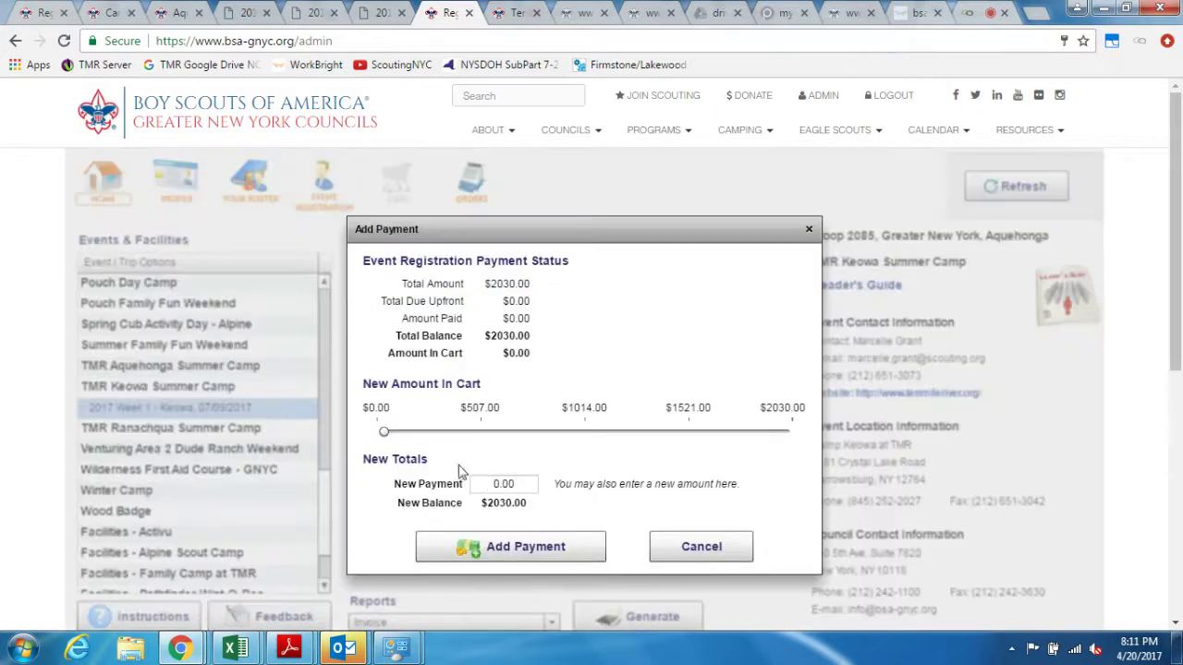
double_click(522, 484)
text(200)
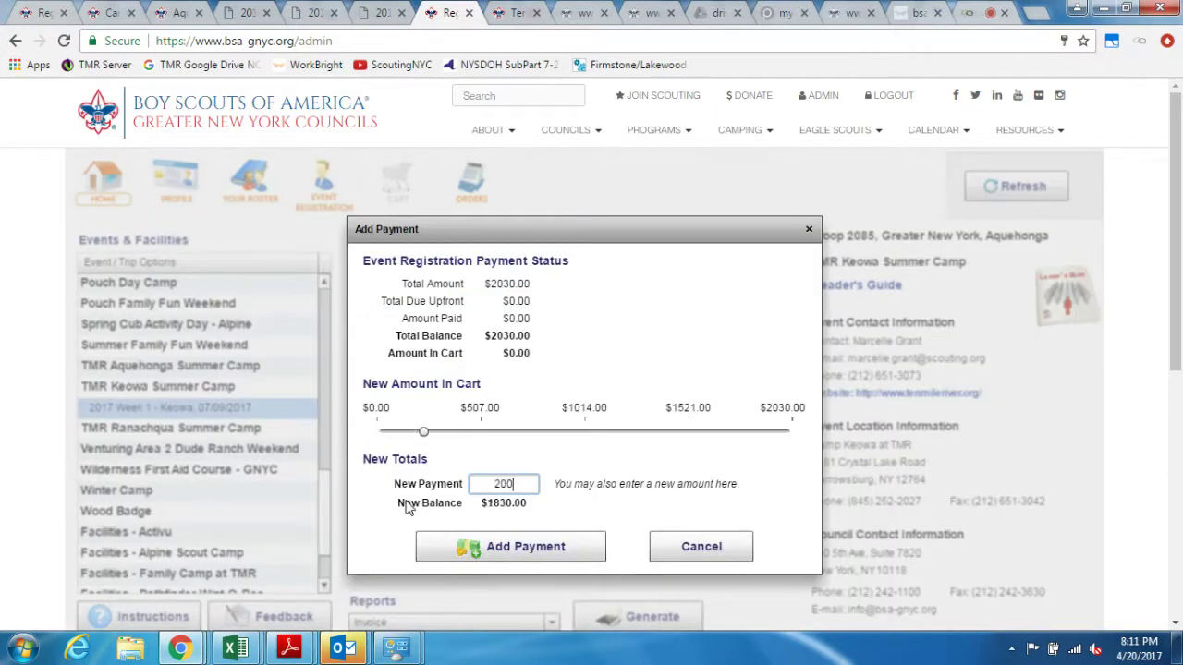
click(465, 546)
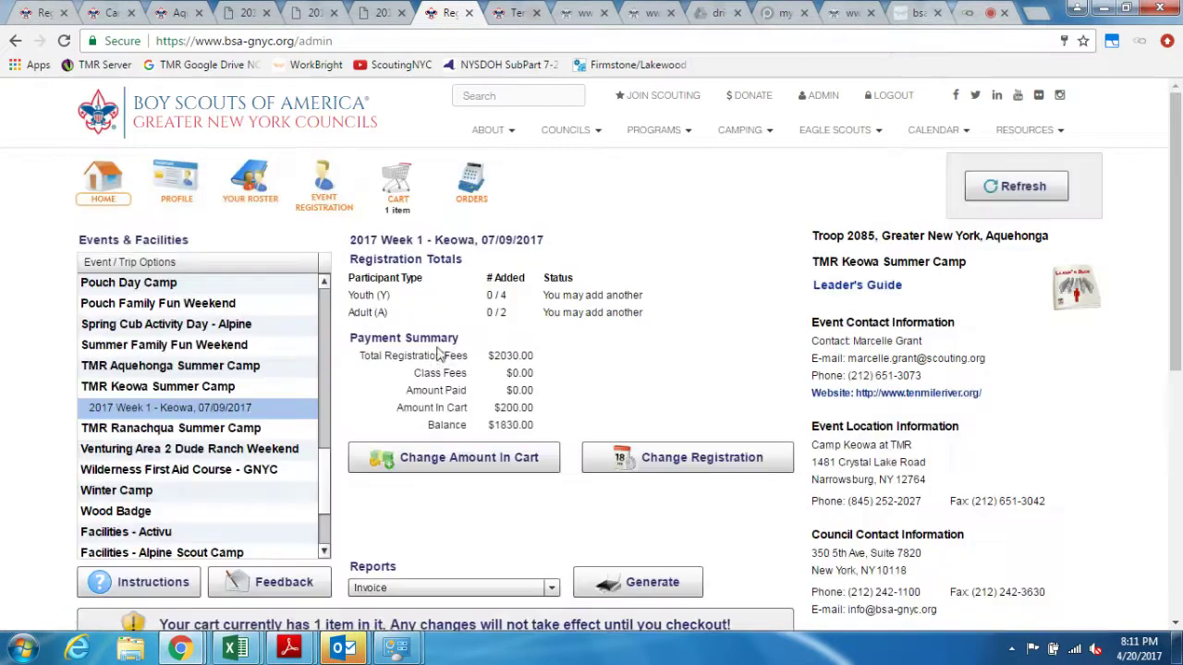
click(403, 205)
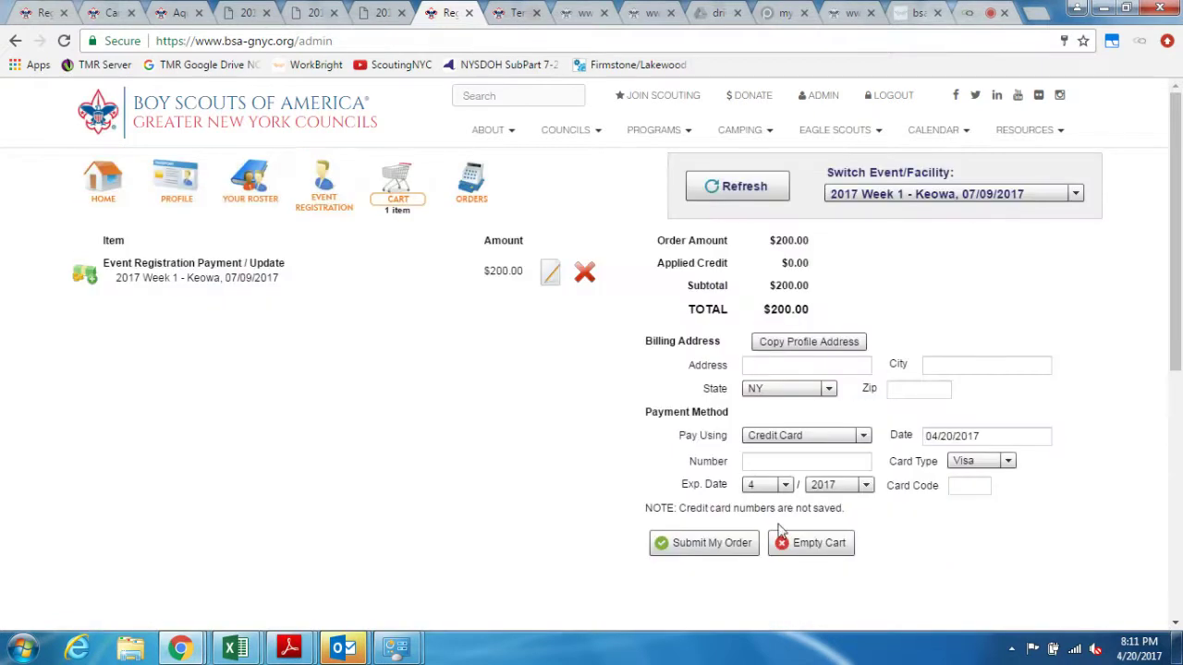
Step: Try submitting the order, then empty the cart of the $200.00 payment
click(717, 545)
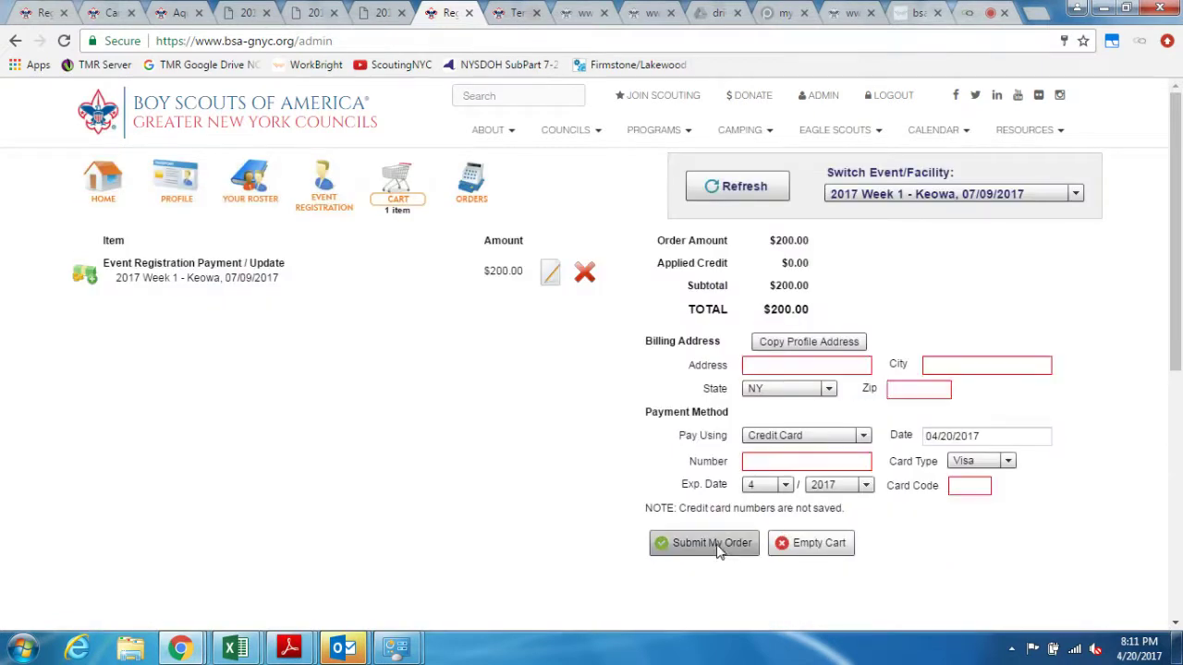
click(810, 545)
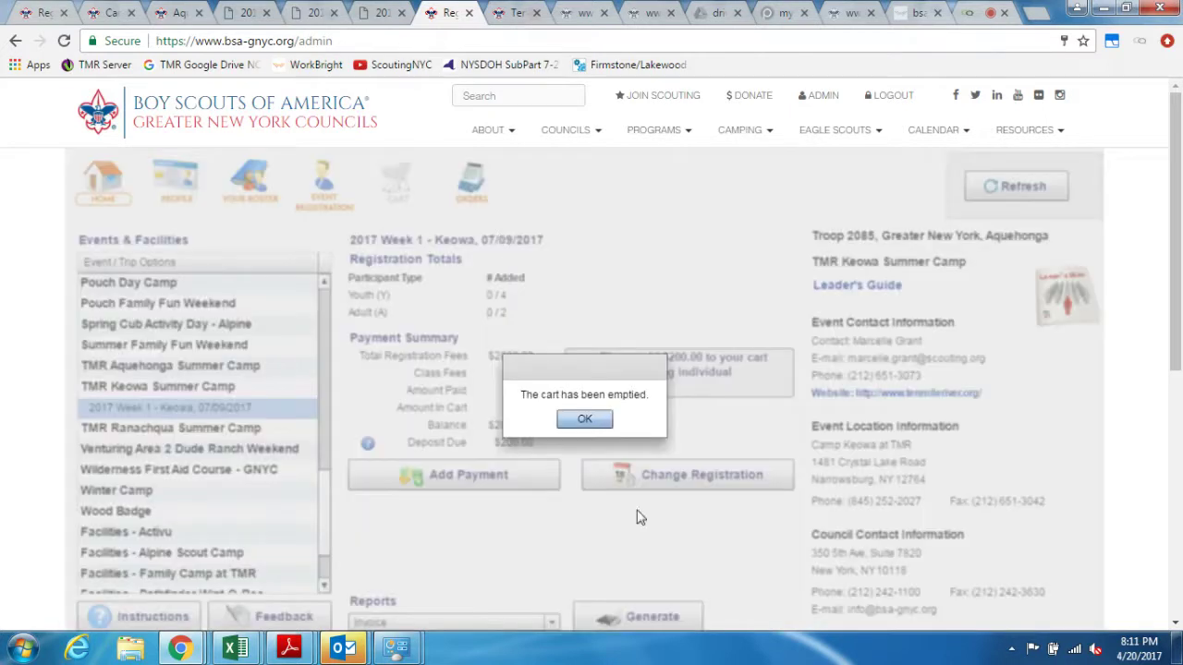
click(588, 420)
Step: Retry a new youth registration, dismiss the payment-required error, and go to the Ten Mile River camps page
click(322, 185)
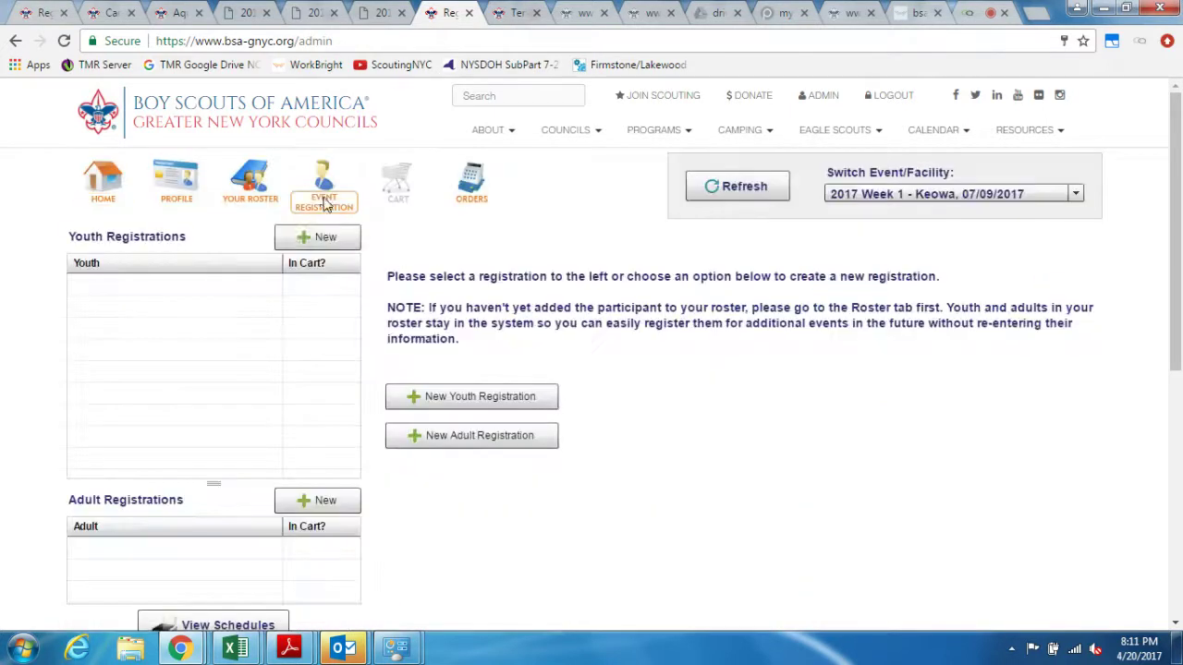
click(317, 237)
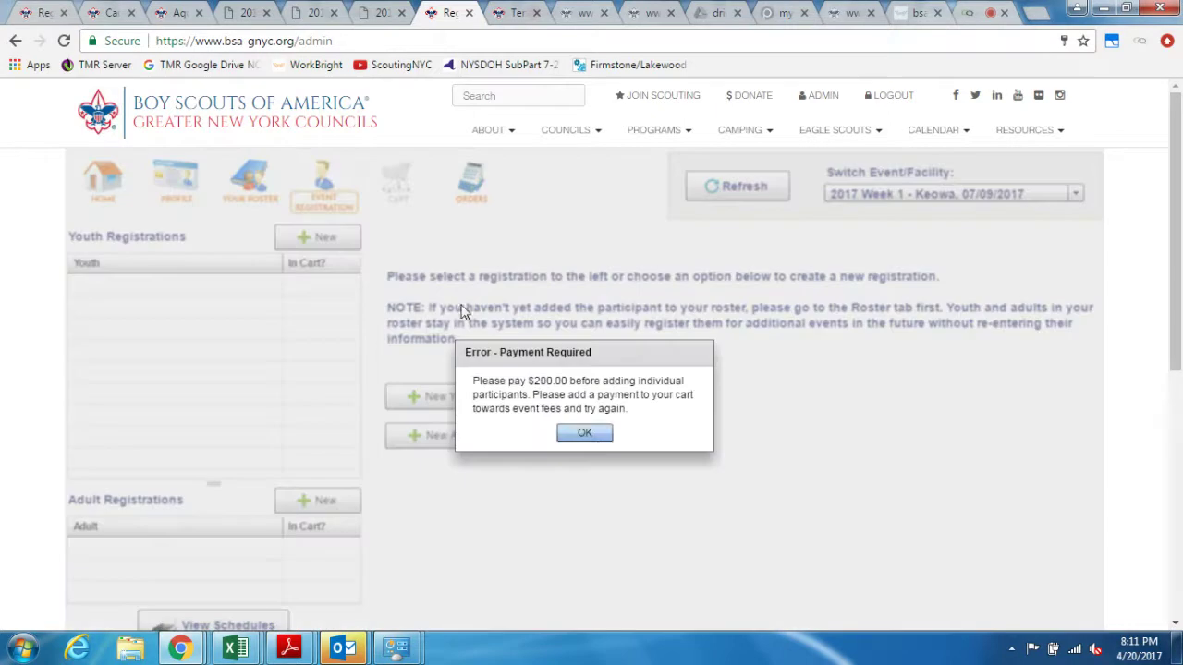
click(586, 434)
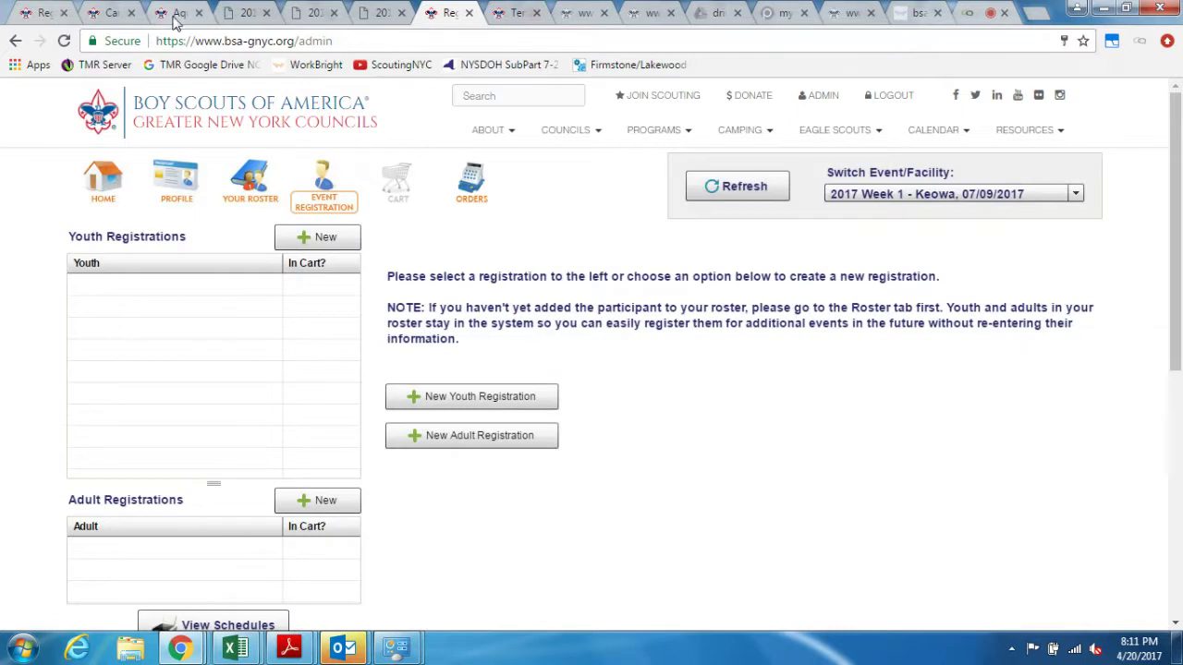
click(116, 13)
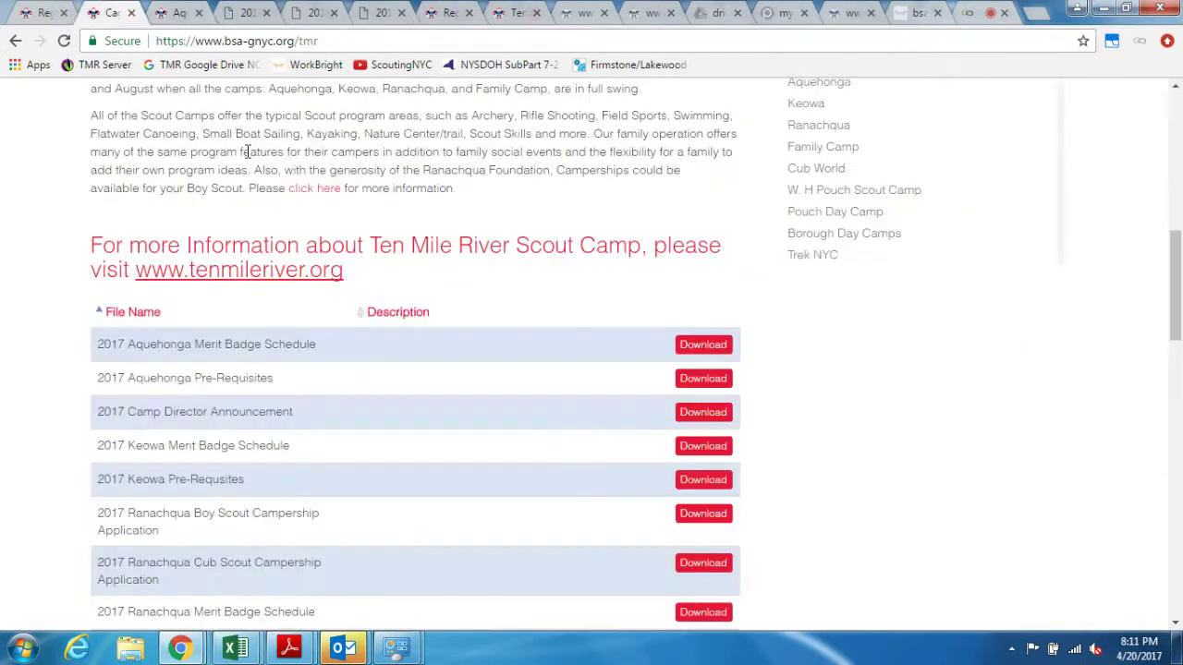
Step: Log out of the troop account and log back in as administrator
scroll(246, 159, up, 10)
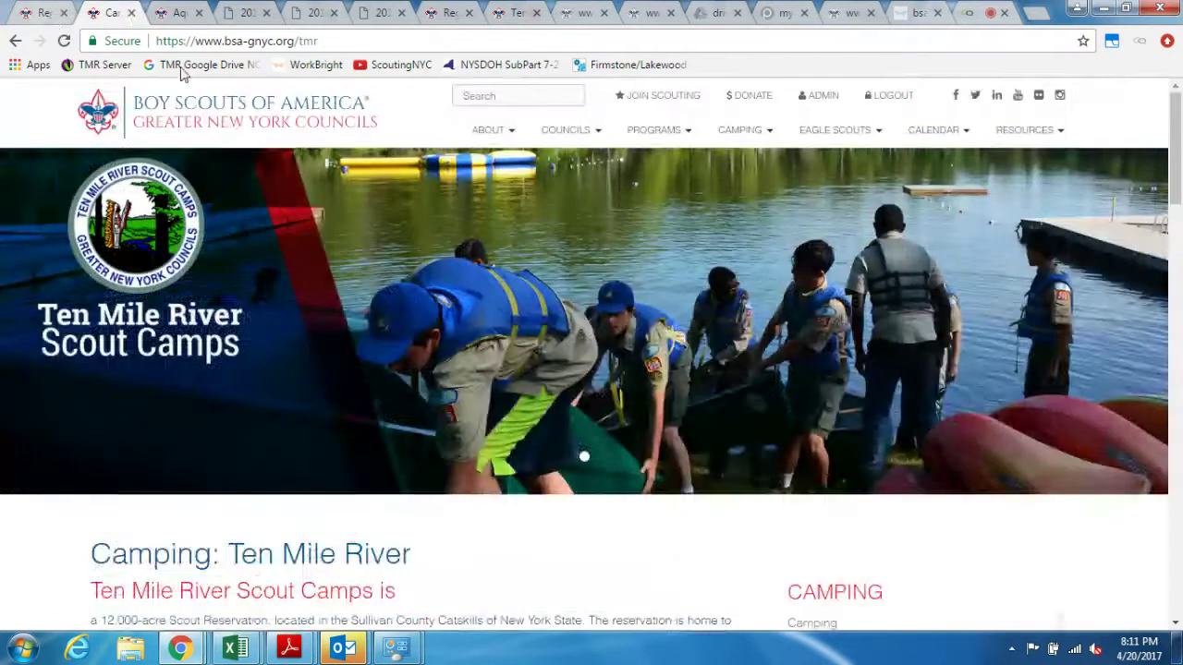
click(869, 97)
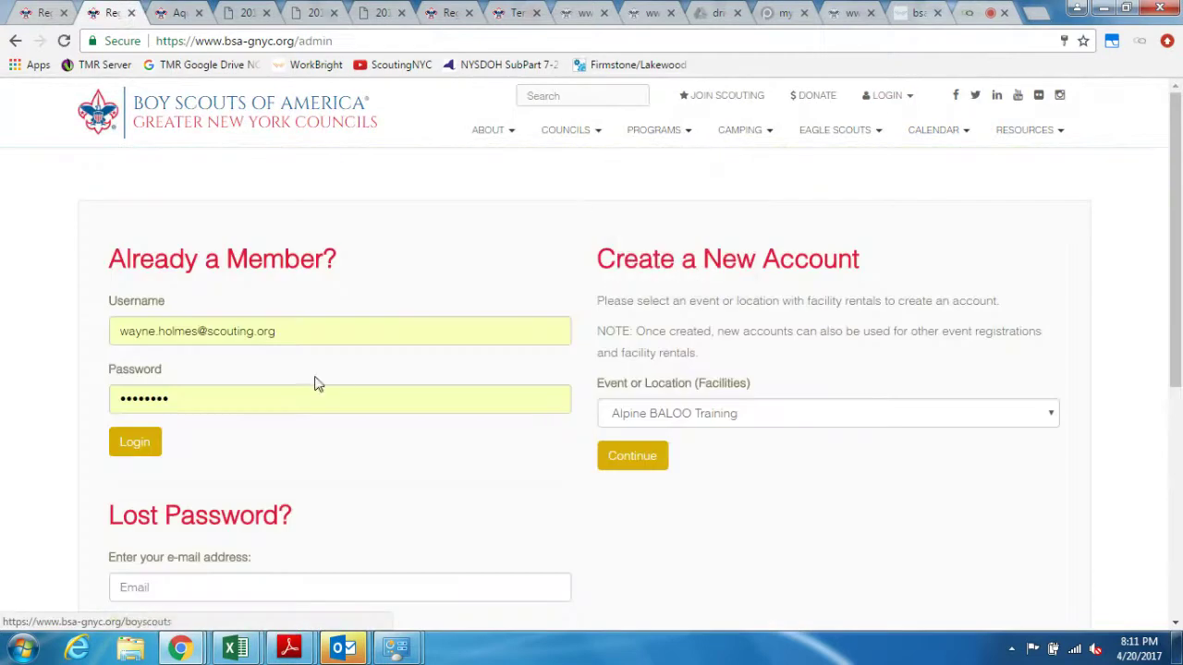
click(152, 451)
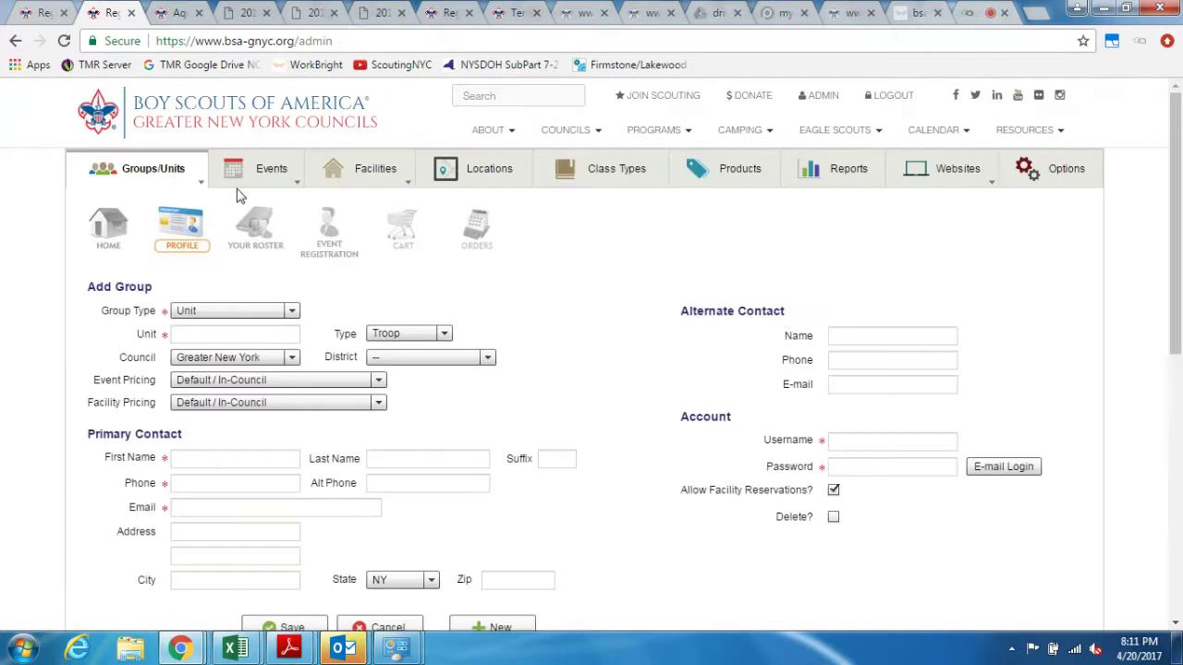
Step: Load Troop 2085 from Groups/Units filtered by 20 and open its 2017 Week 1 - Keowa registration
click(158, 180)
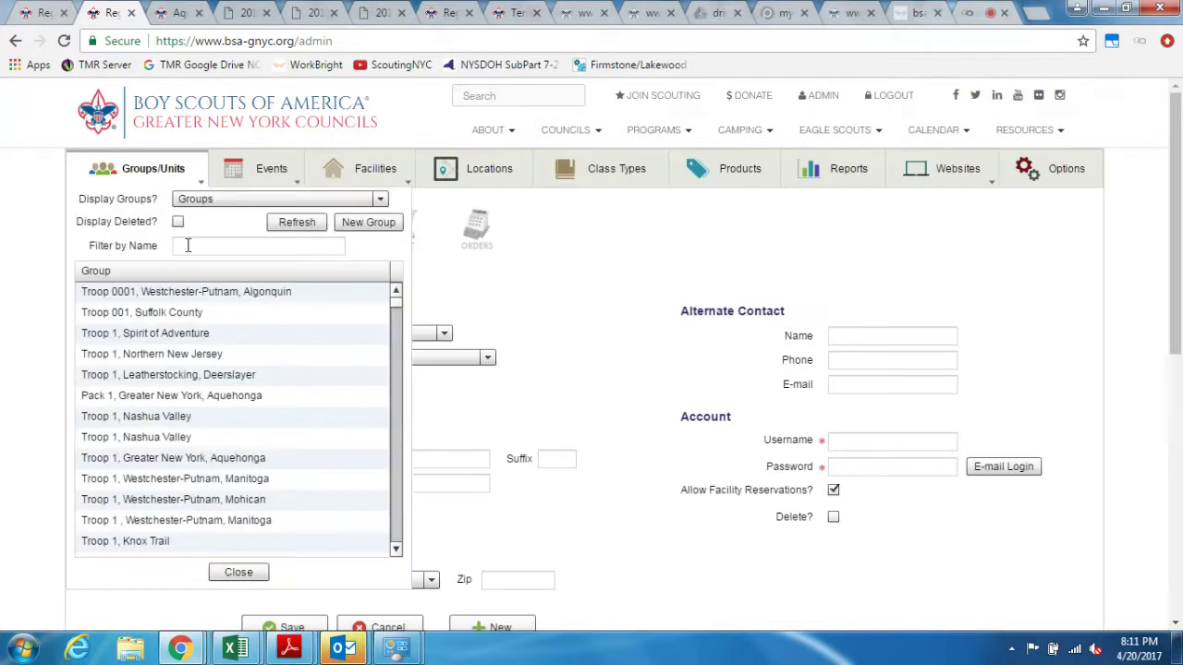
text(208)
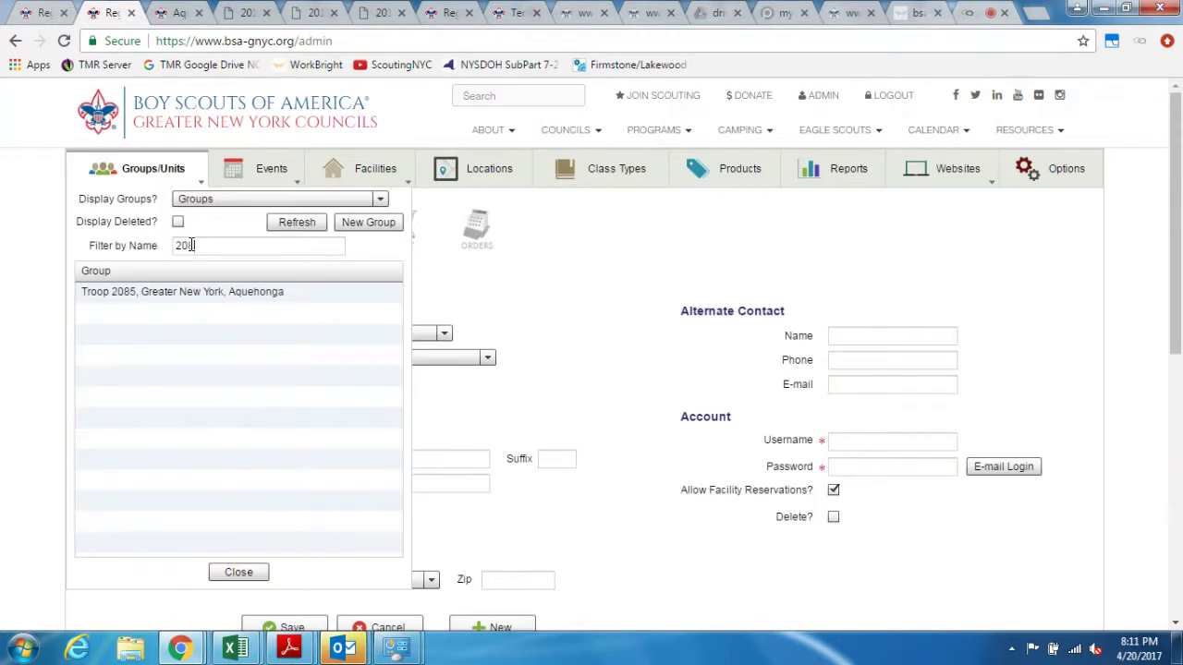
click(179, 292)
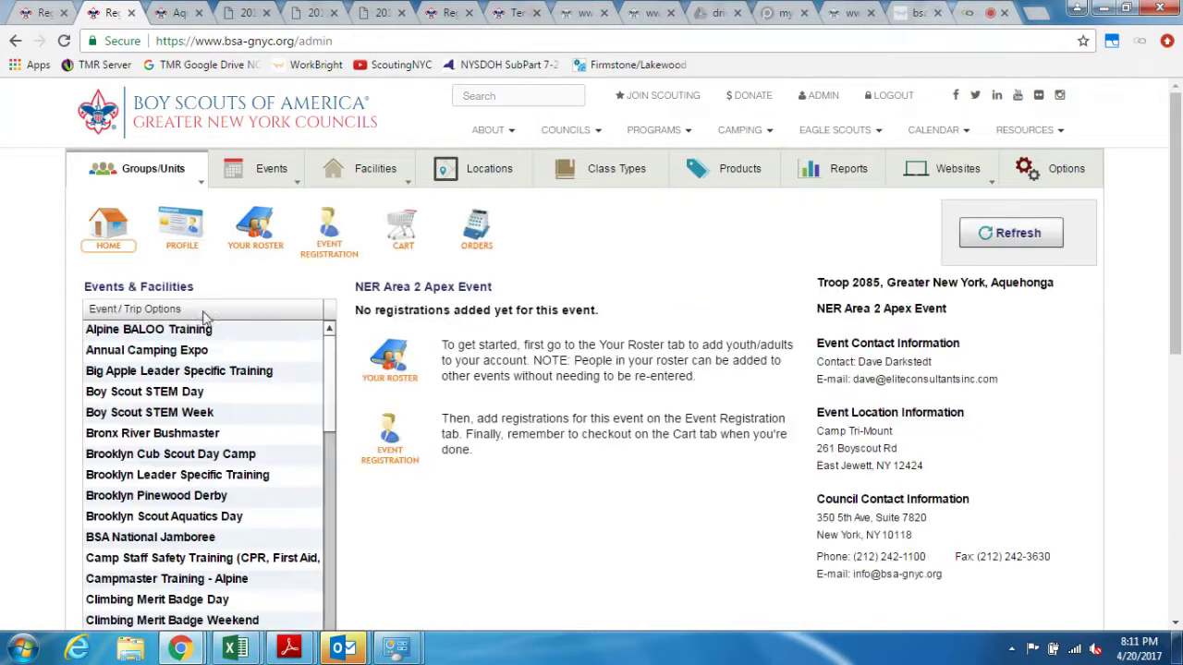
scroll(314, 441, down, 3)
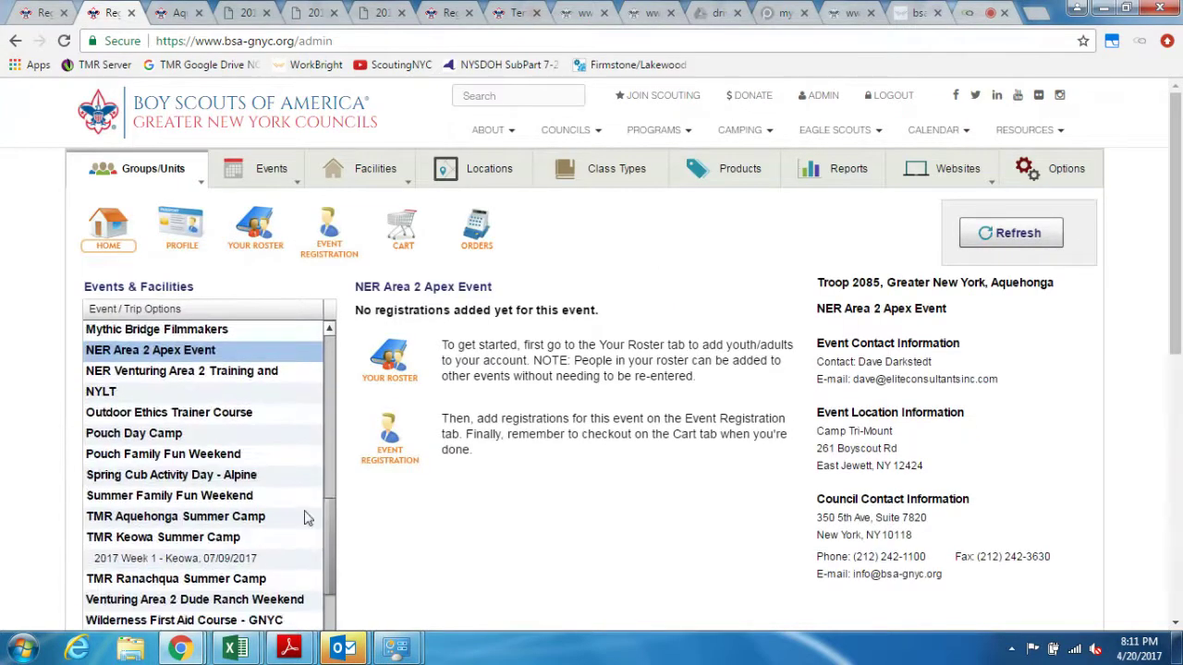
click(271, 551)
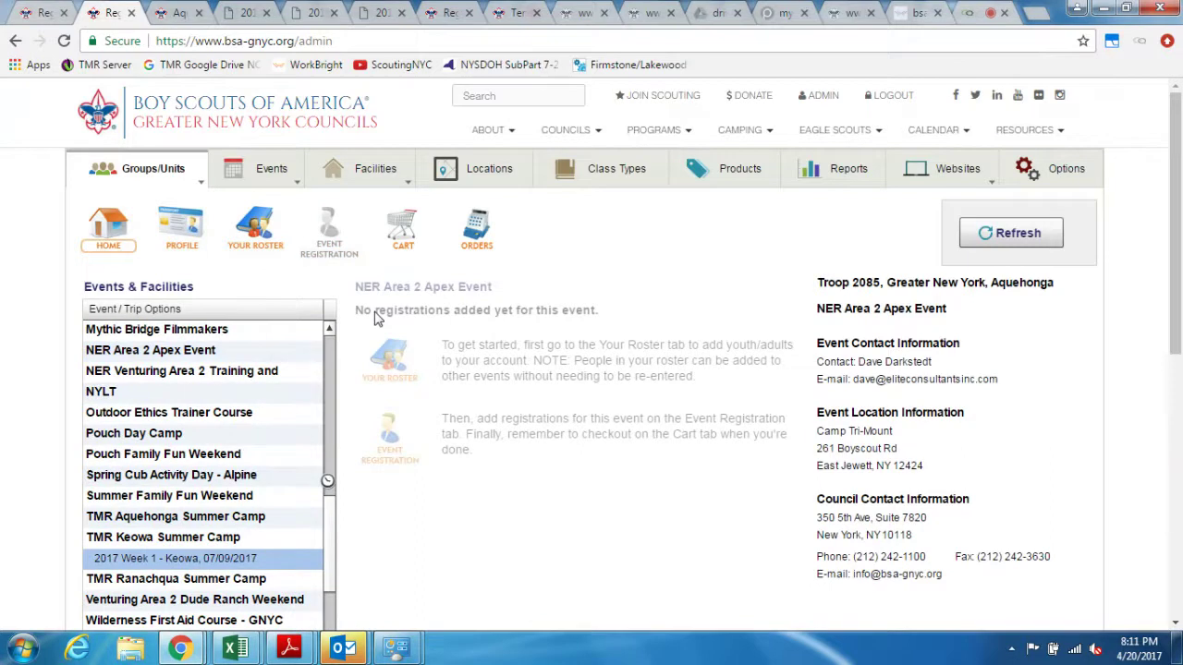
click(331, 248)
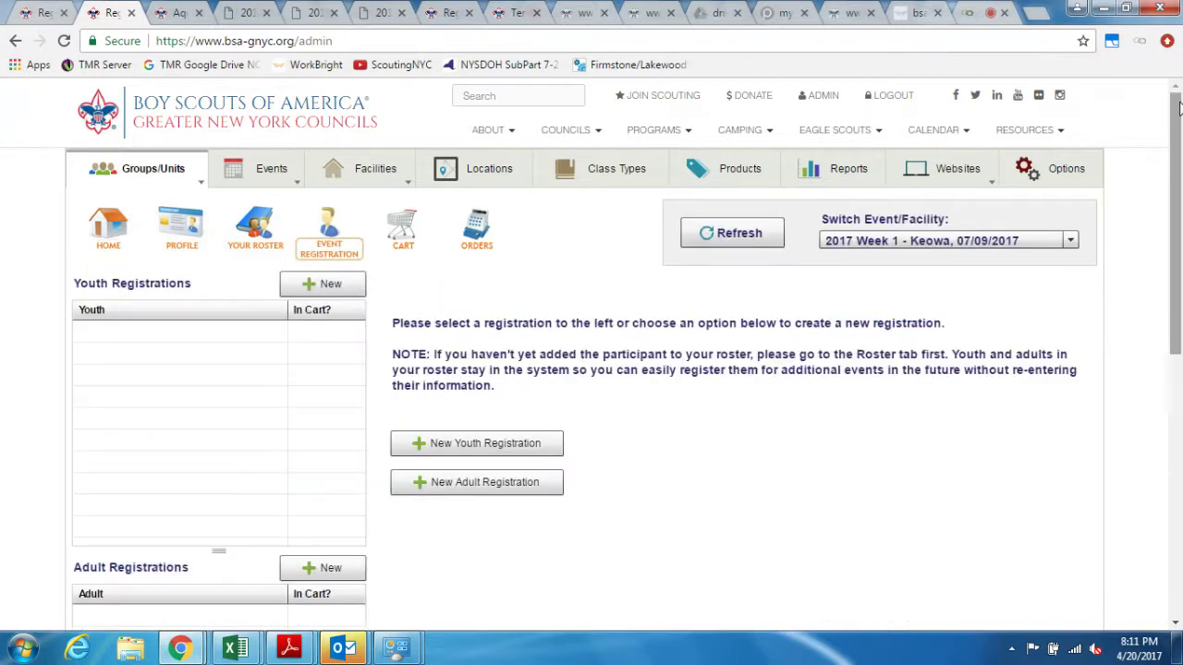
Step: Pick the scout and create a Youth registration, opening the form prefilled with rank First and shirt M
drag(1177, 109, 1178, 164)
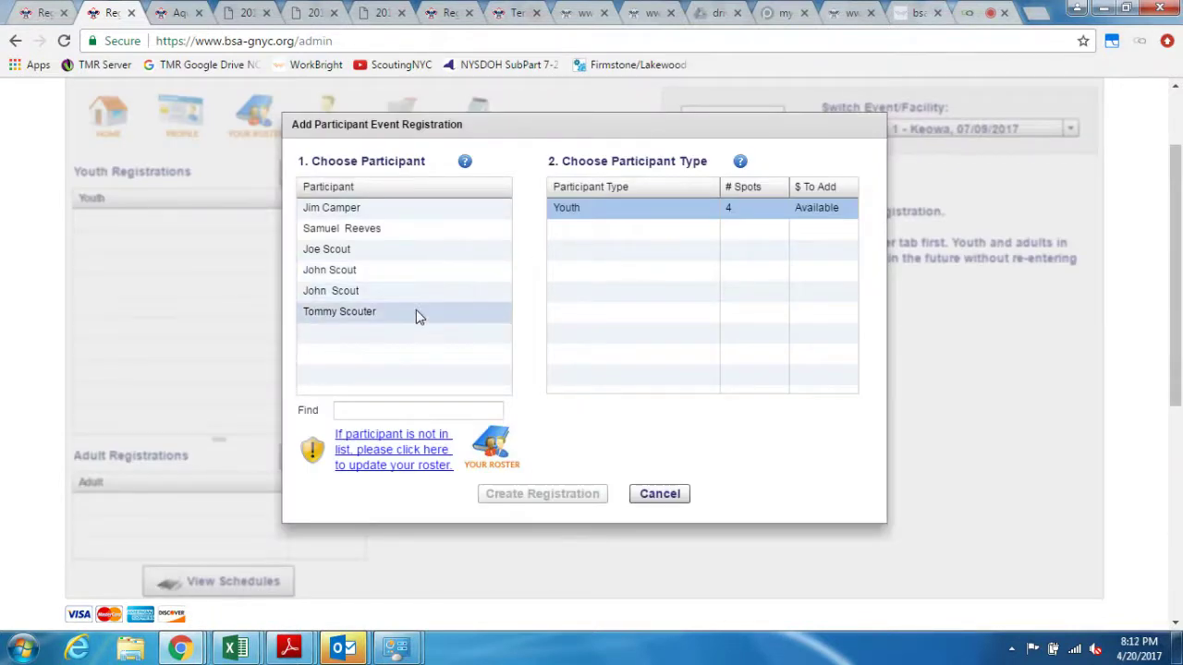
click(404, 230)
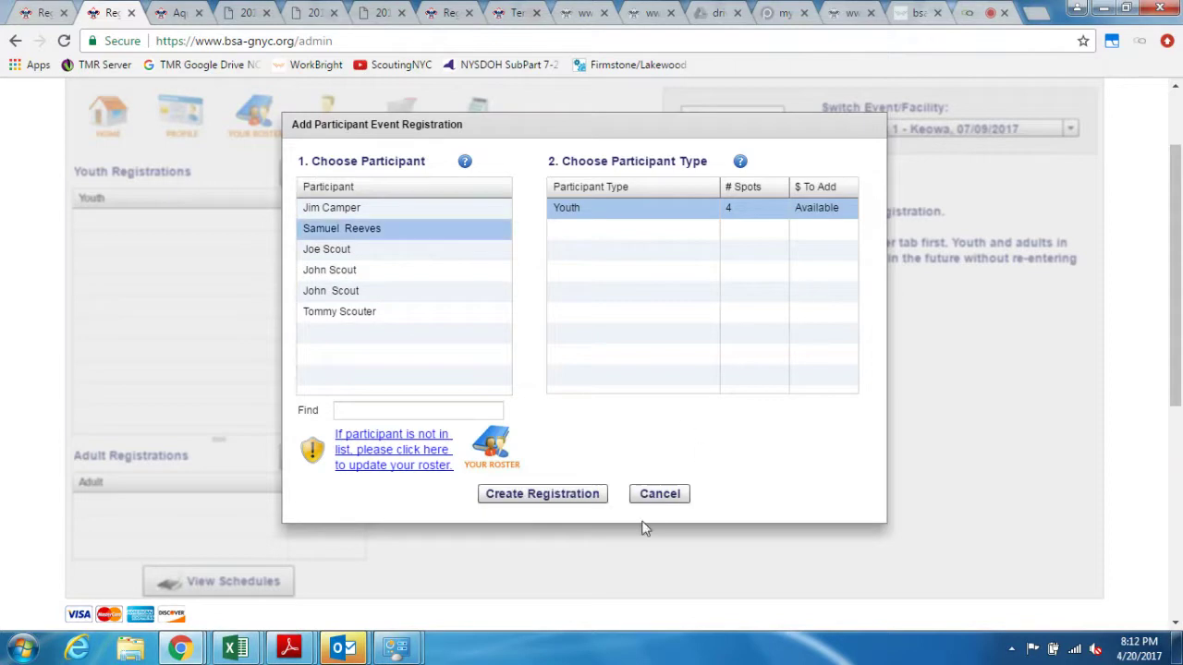
click(592, 490)
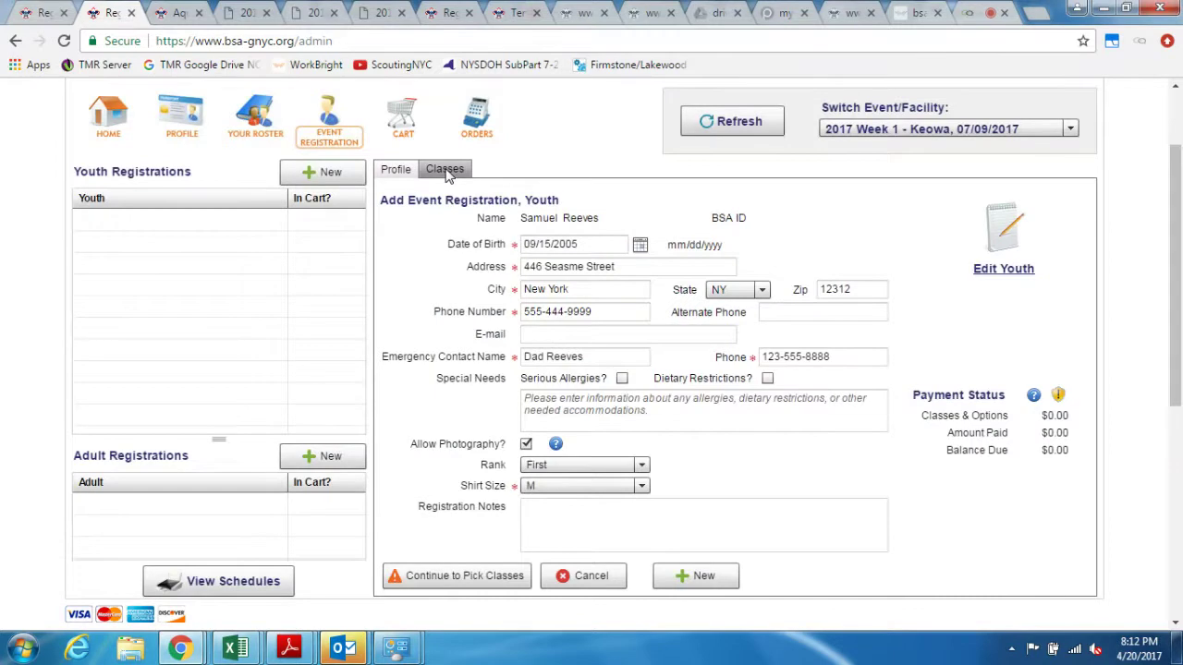
scroll(666, 517, up, 1)
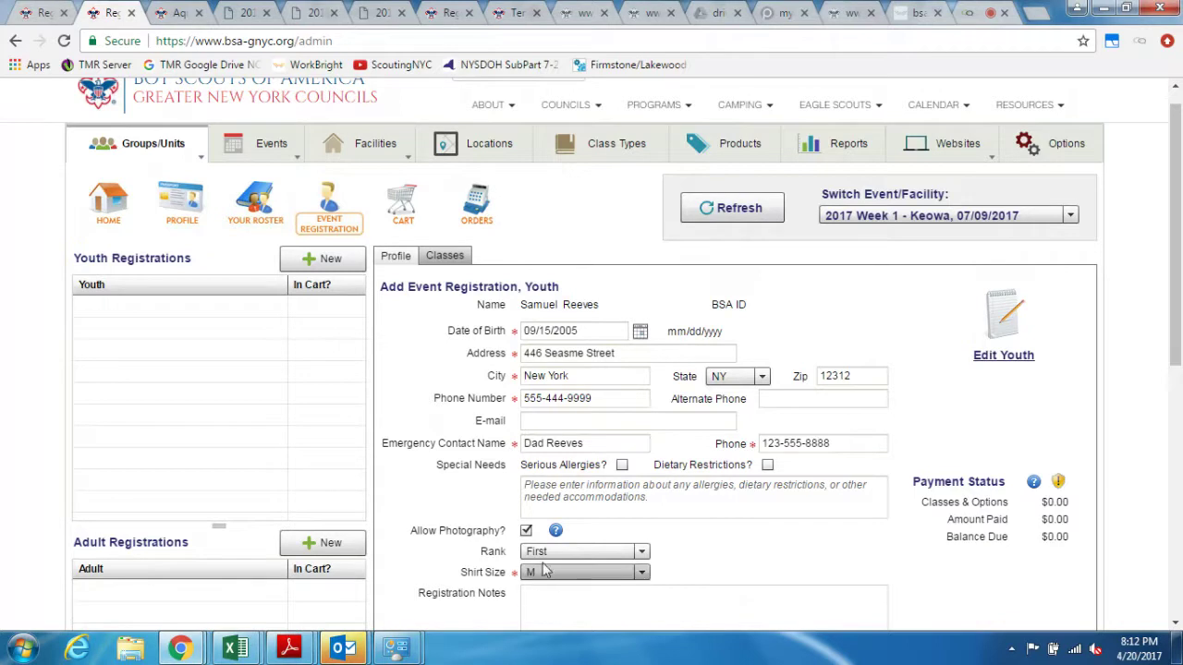
Step: On the Classes tab, schedule Bird Study and Athletics in the 10:00AM slot
click(465, 258)
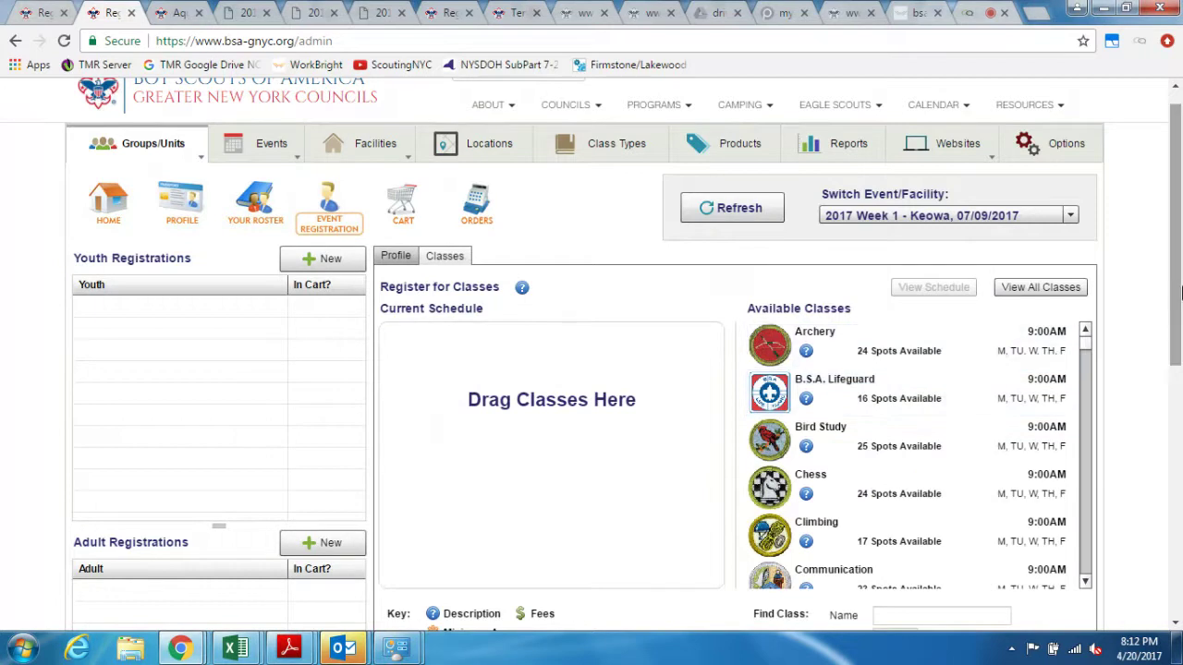
scroll(1178, 292, down, 1)
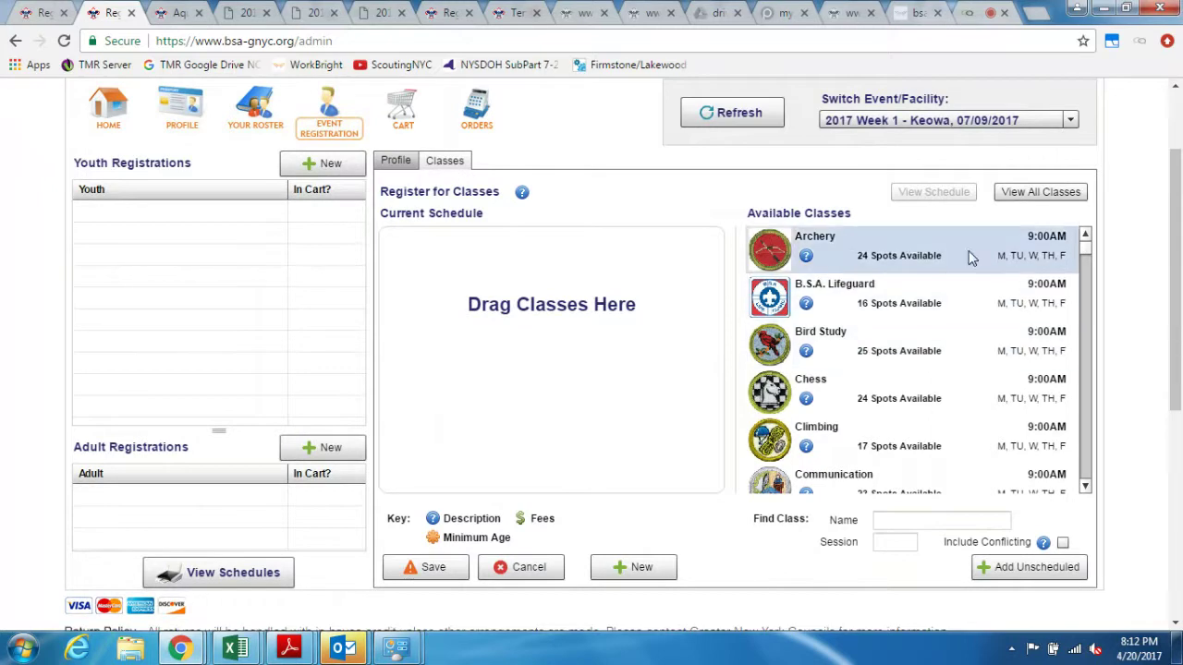
scroll(1090, 259, down, 1)
drag(1090, 259, 1073, 242)
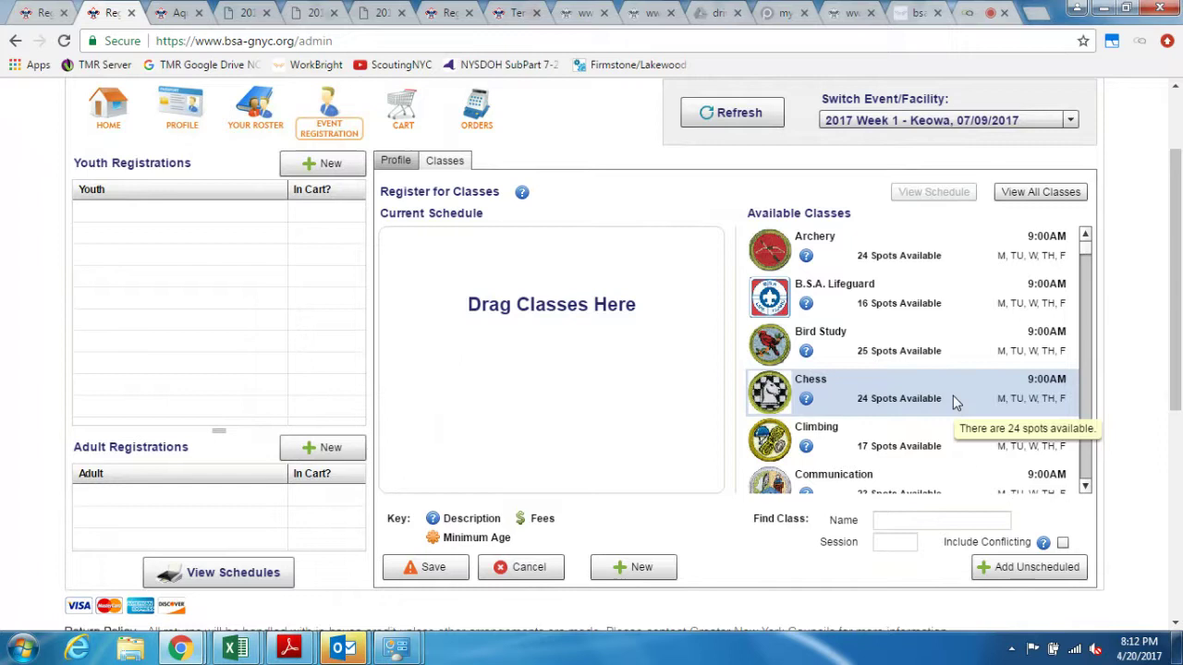
drag(955, 362, 610, 351)
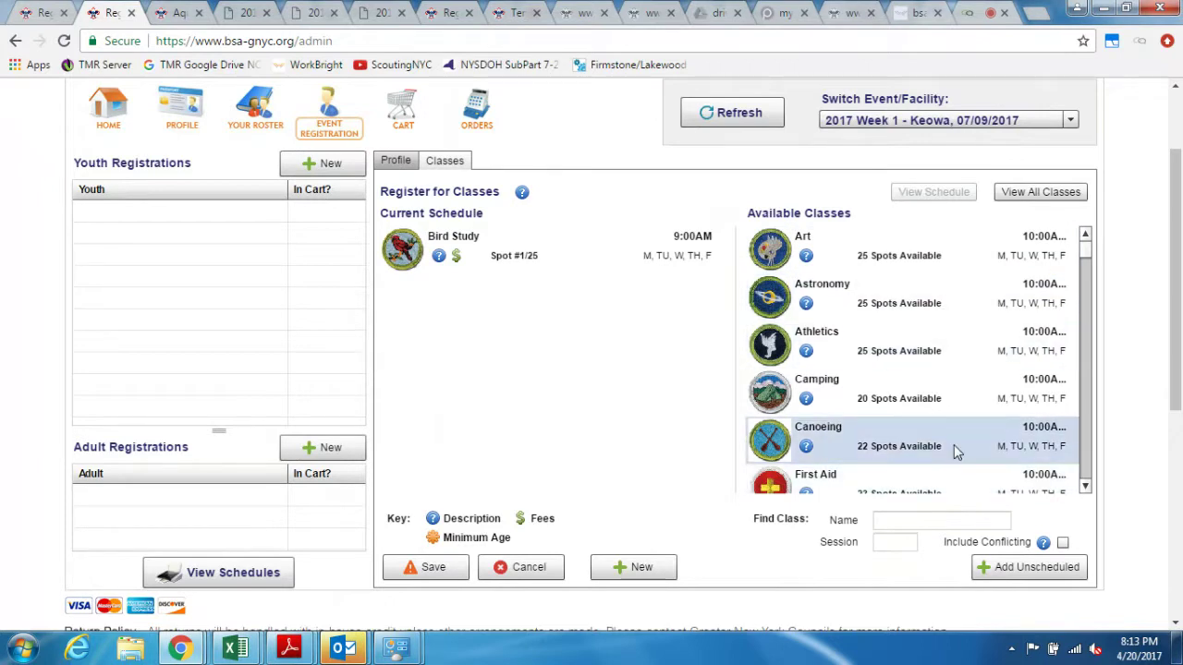
scroll(955, 448, up, 1)
drag(946, 441, 549, 481)
Step: Schedule Journalism at 11:00AM, Camping at 2:00PM, Geology at 3:00PM and Sports at 4:00PM
scroll(1173, 208, down, 1)
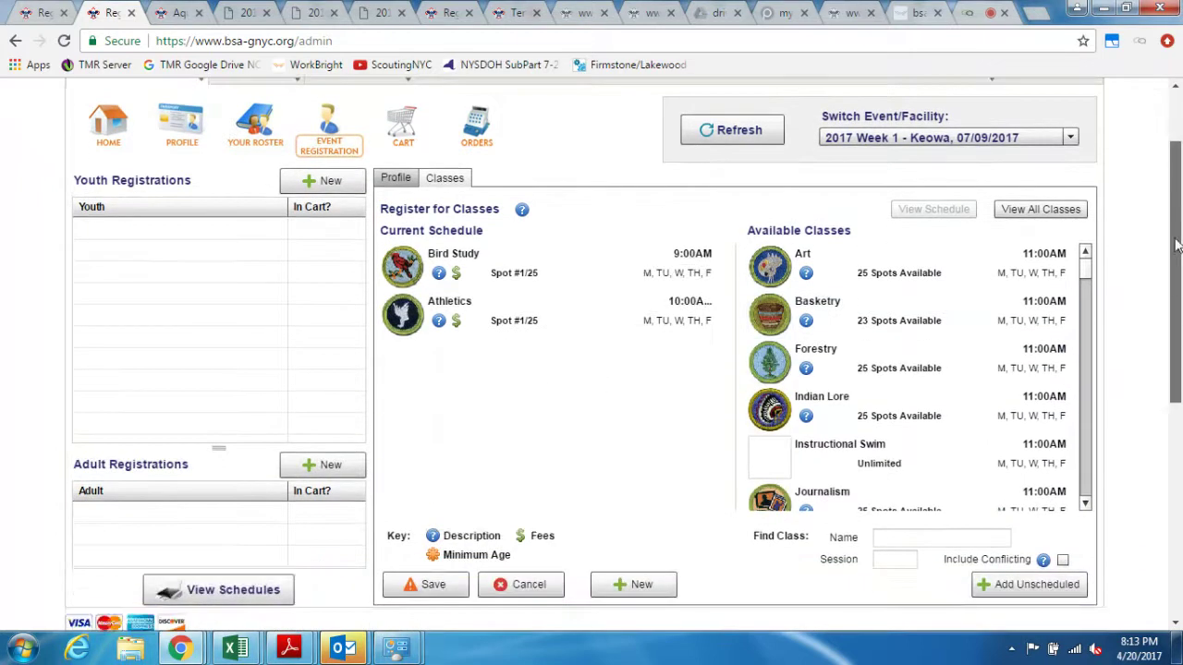
drag(929, 453, 592, 394)
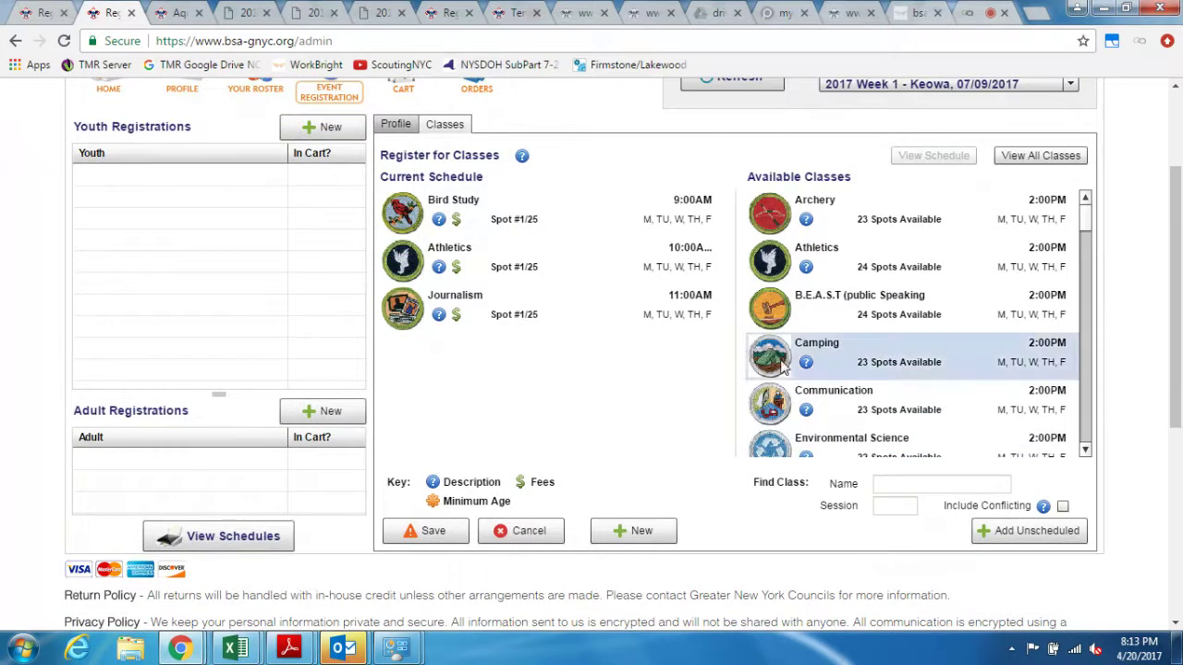
drag(935, 360, 573, 383)
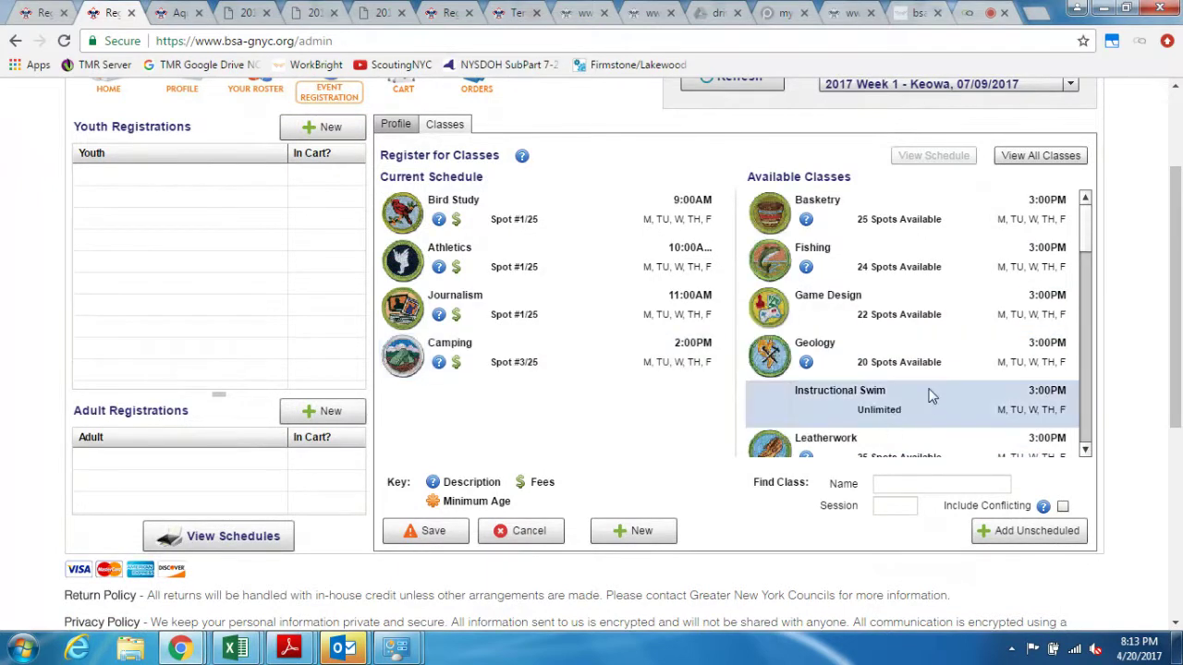
drag(941, 365, 775, 408)
drag(619, 401, 620, 404)
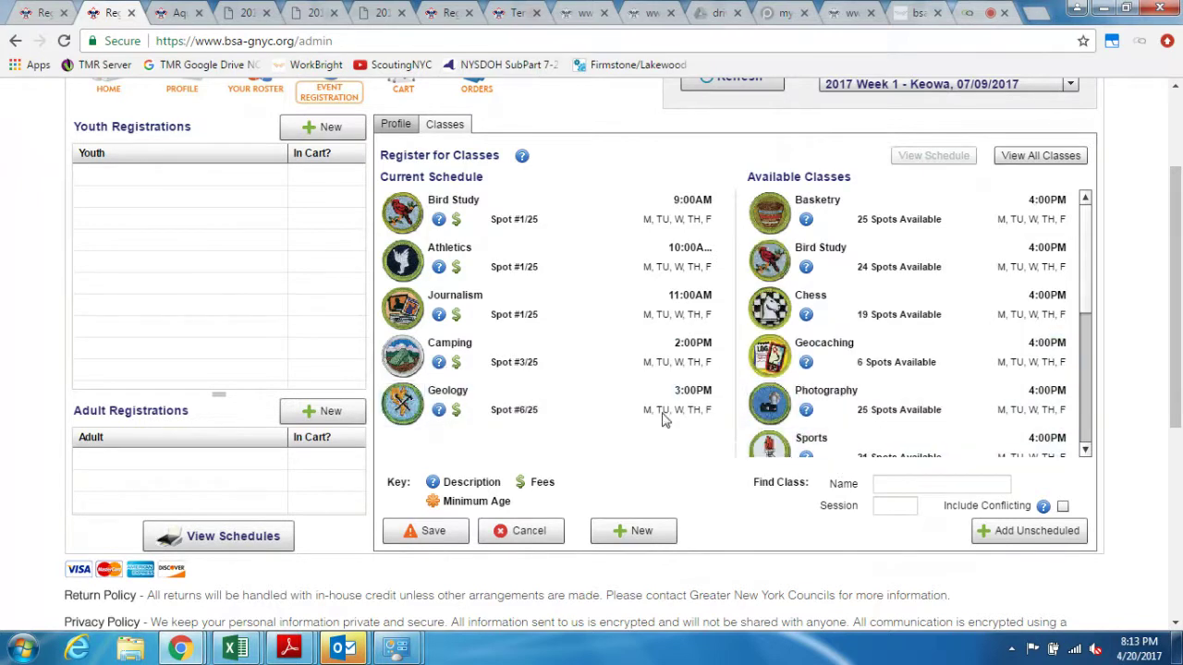
drag(858, 452, 567, 355)
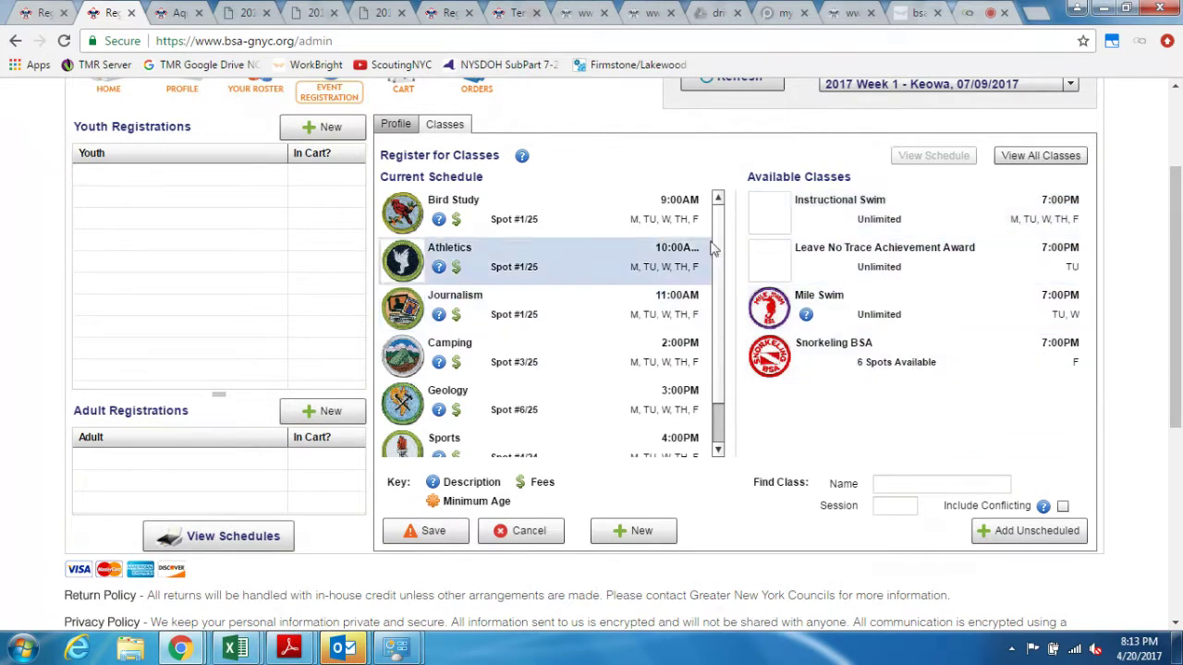
Step: Move Journalism back to Available Classes and put Forestry in the 11:00AM slot
scroll(716, 234, down, 1)
scroll(724, 239, up, 1)
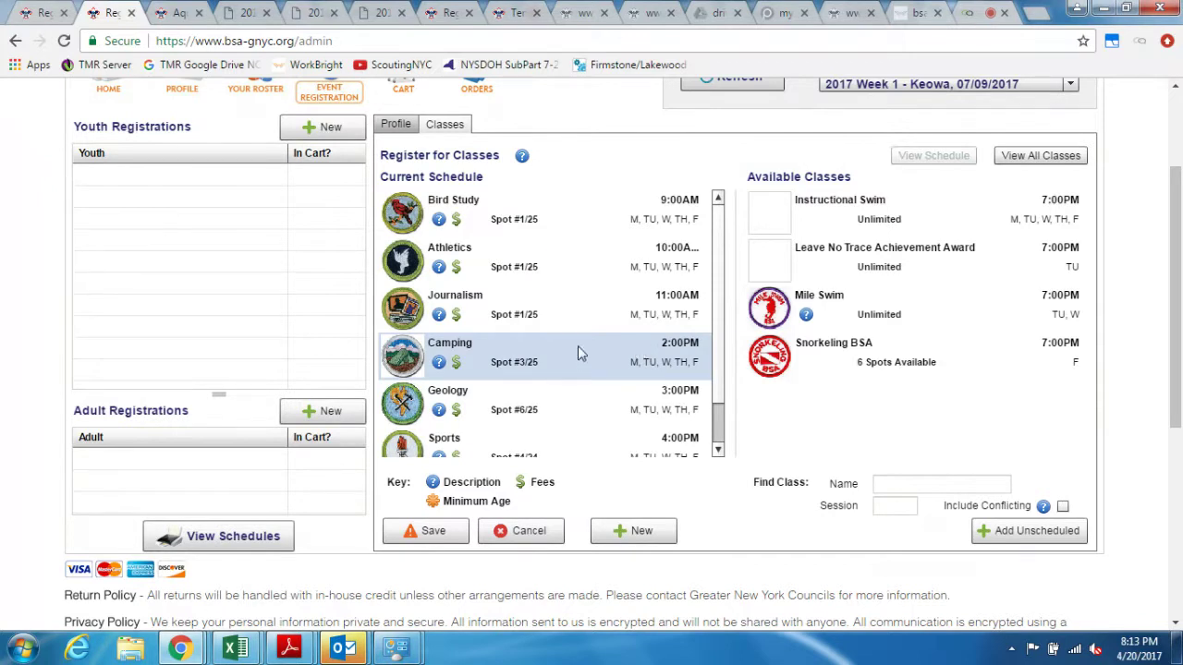
drag(580, 308, 914, 360)
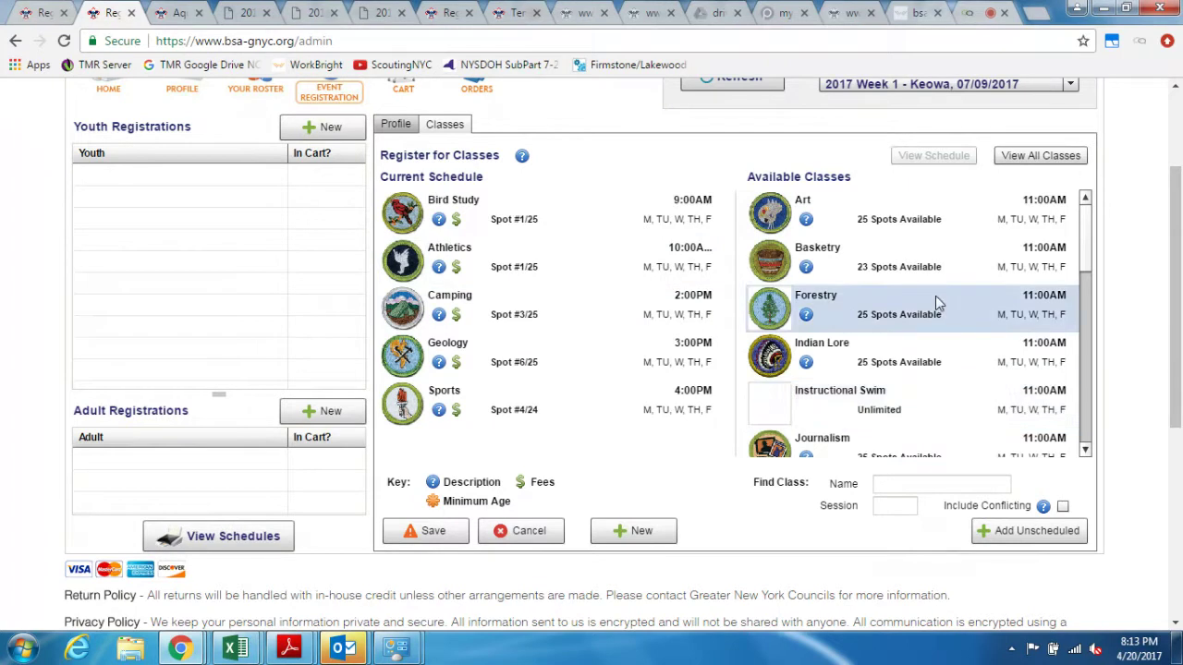
drag(940, 319, 618, 340)
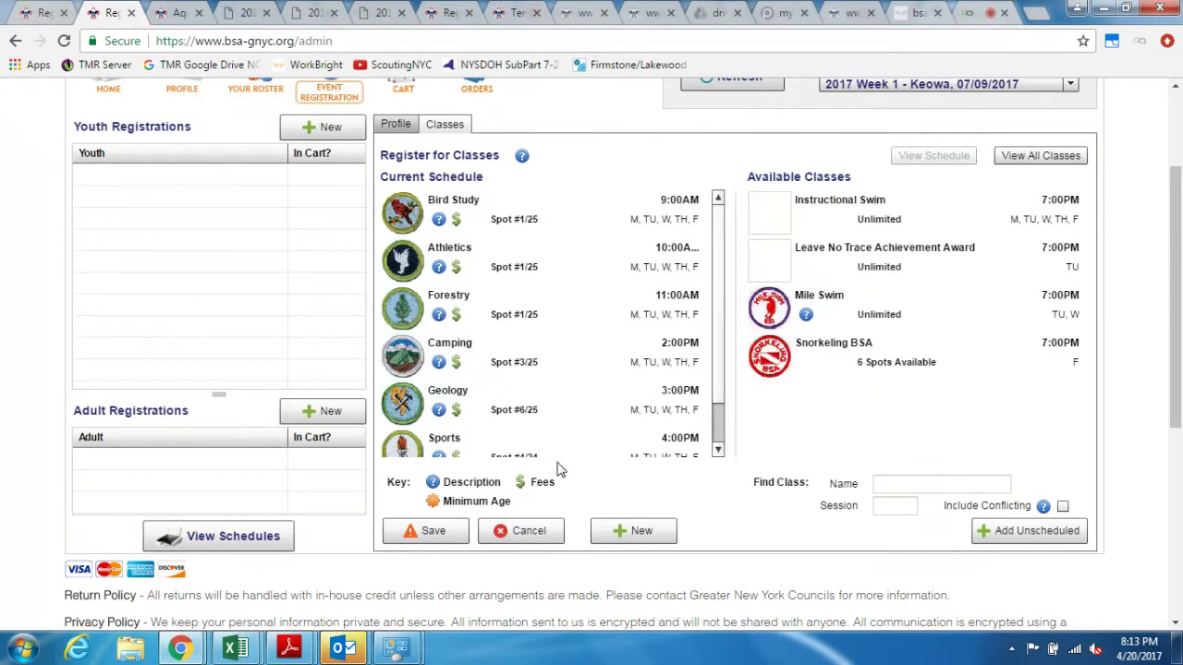
Step: Save the registration and return to the event summary showing Youth 1/4 and 7 cart items
click(418, 534)
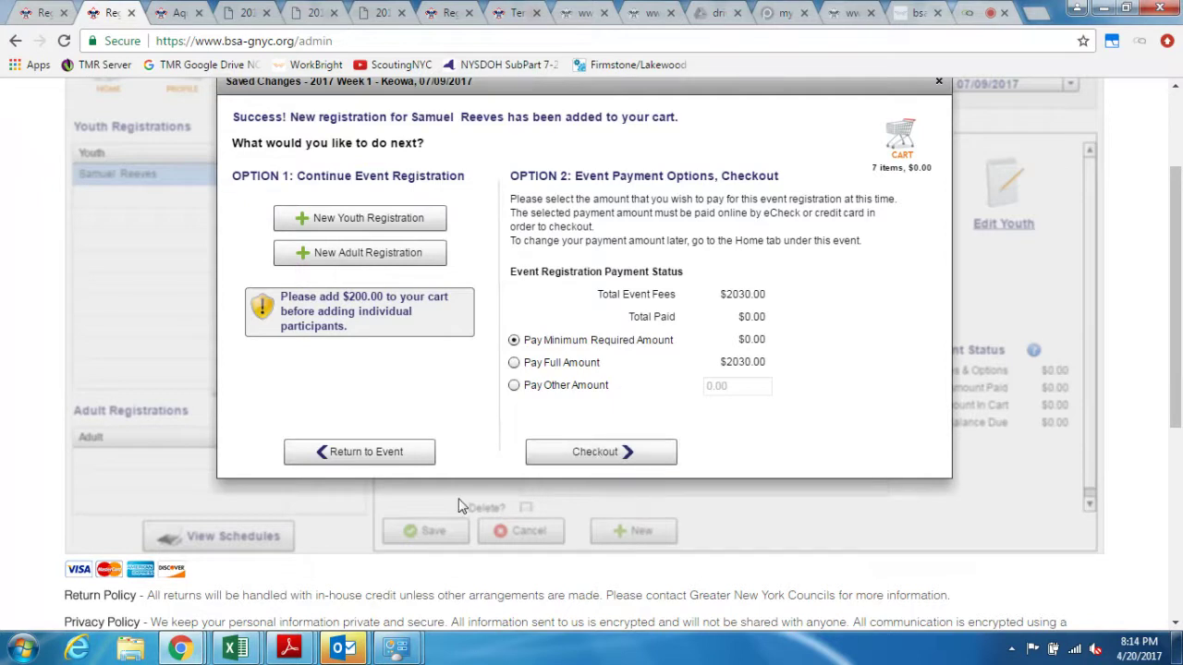
click(399, 452)
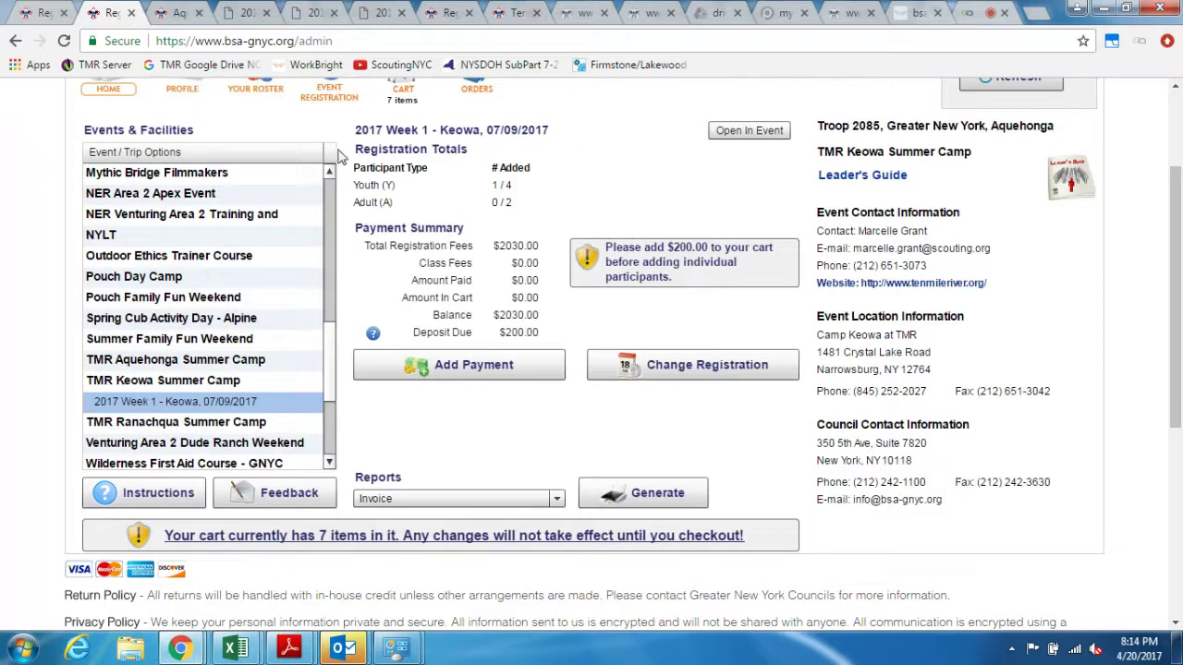
Step: Create a new registration for the second youth scout in the event
click(323, 97)
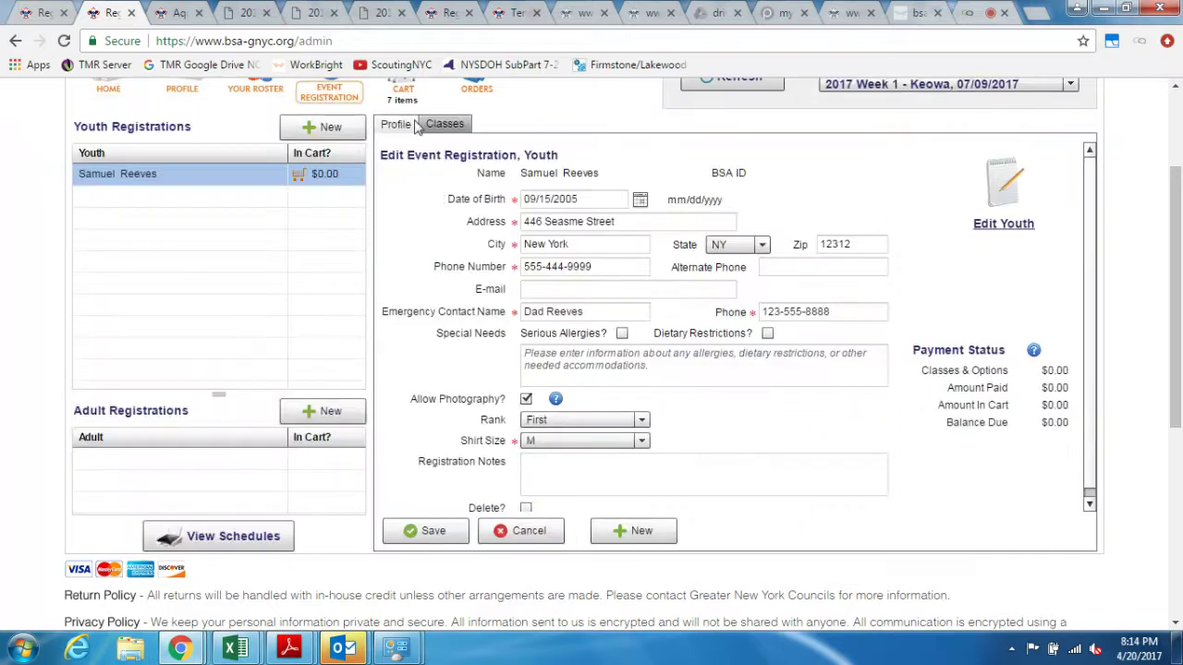
click(325, 127)
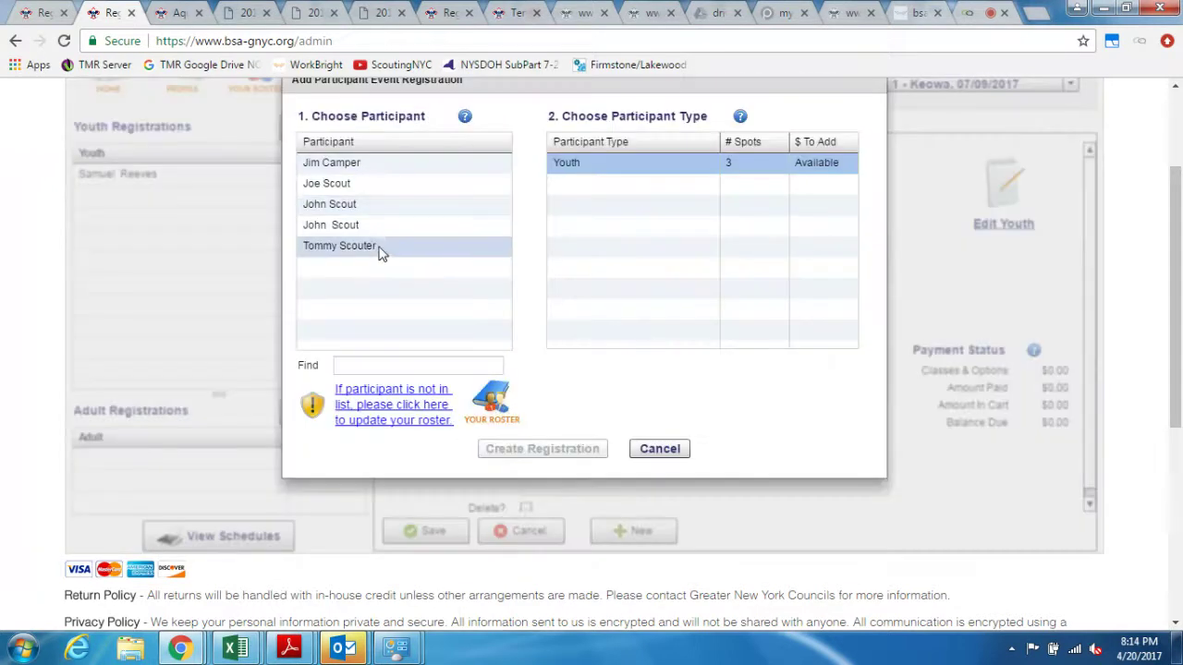
click(383, 247)
click(526, 449)
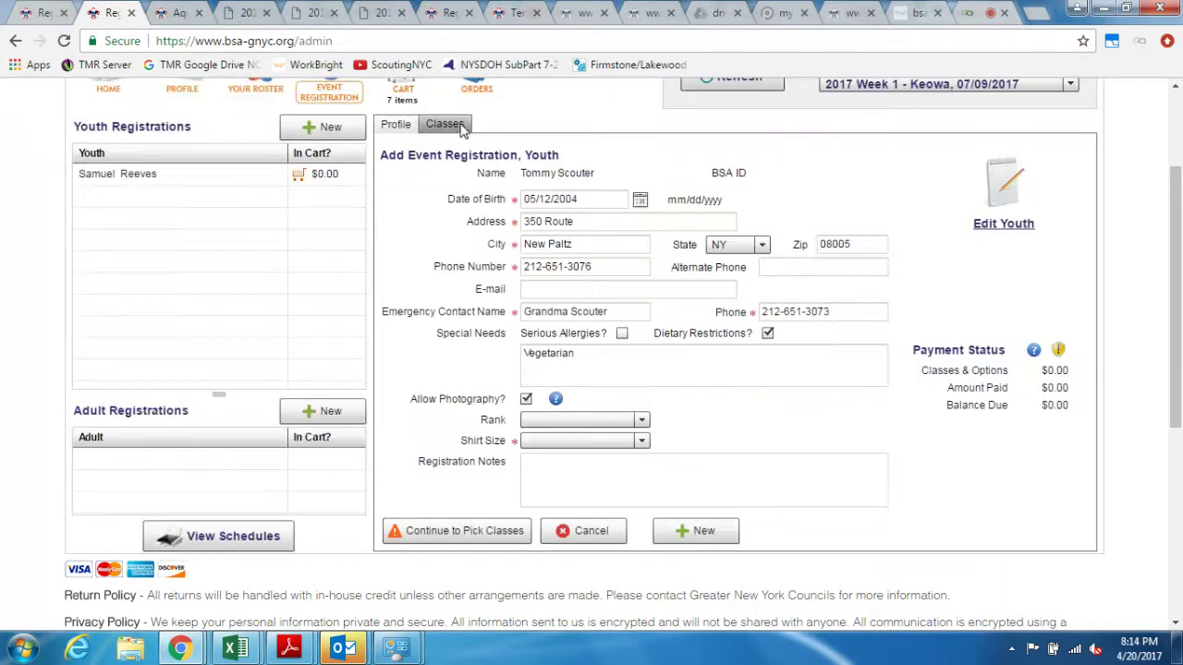
Step: Schedule Archery 9:00AM, Indian Lore 11:00AM, Communication 2:00PM, Game Design 3:00PM, Geocaching 4:00PM
click(460, 127)
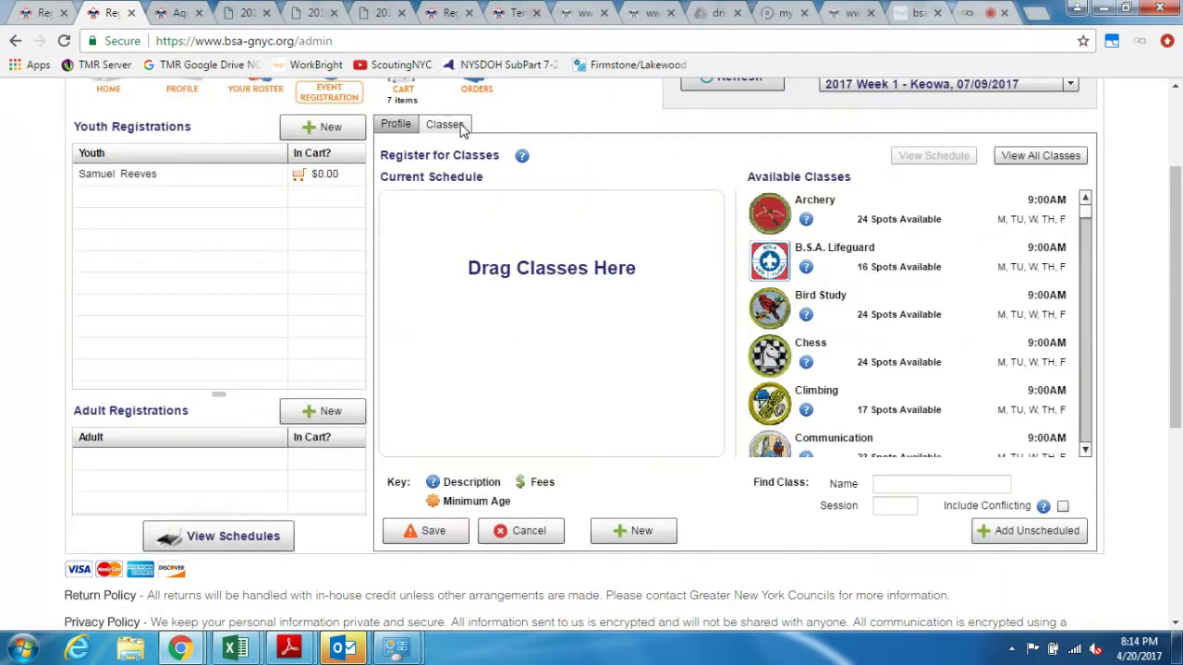
drag(864, 238, 597, 272)
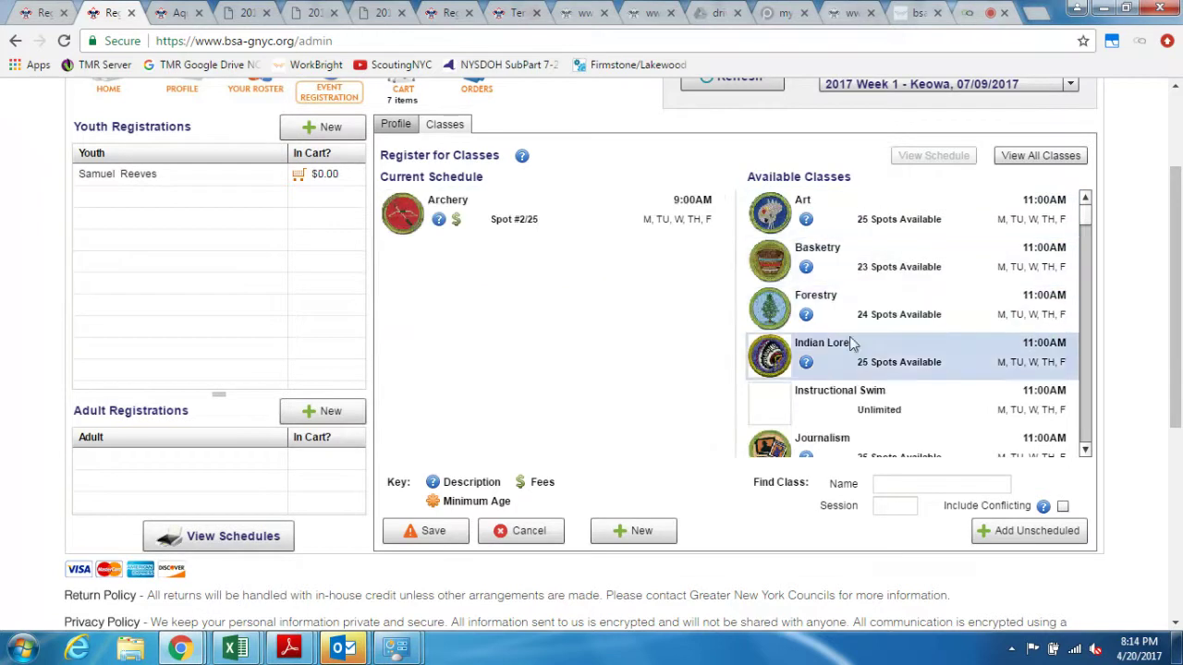
drag(853, 345, 588, 335)
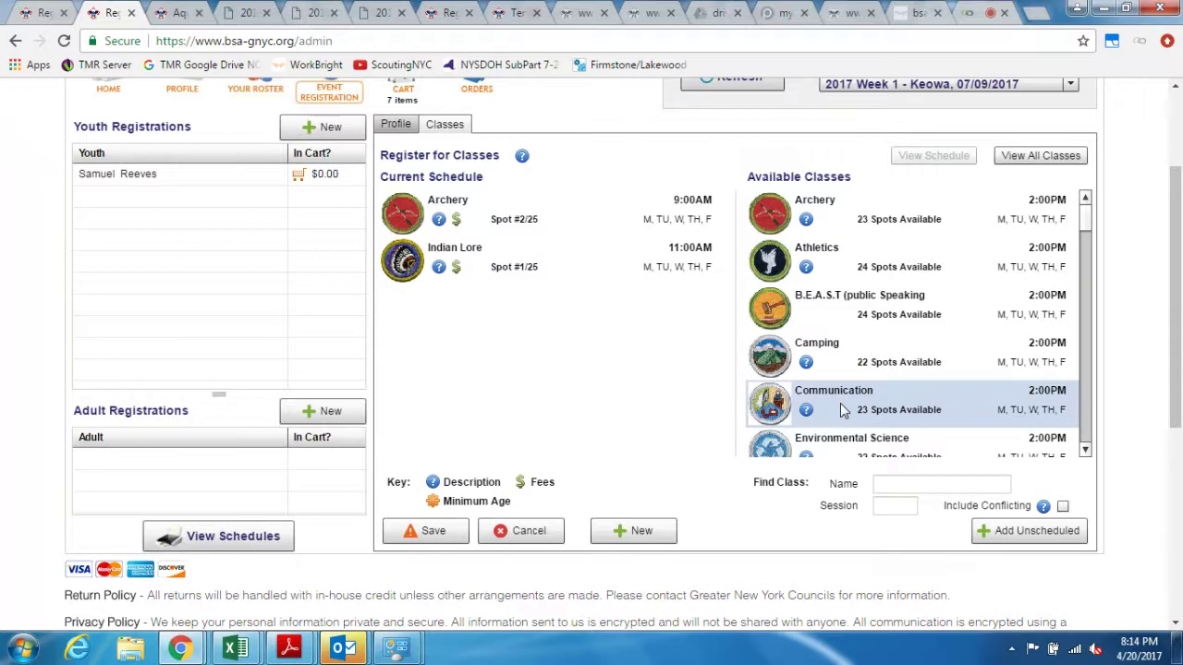
drag(839, 403, 570, 379)
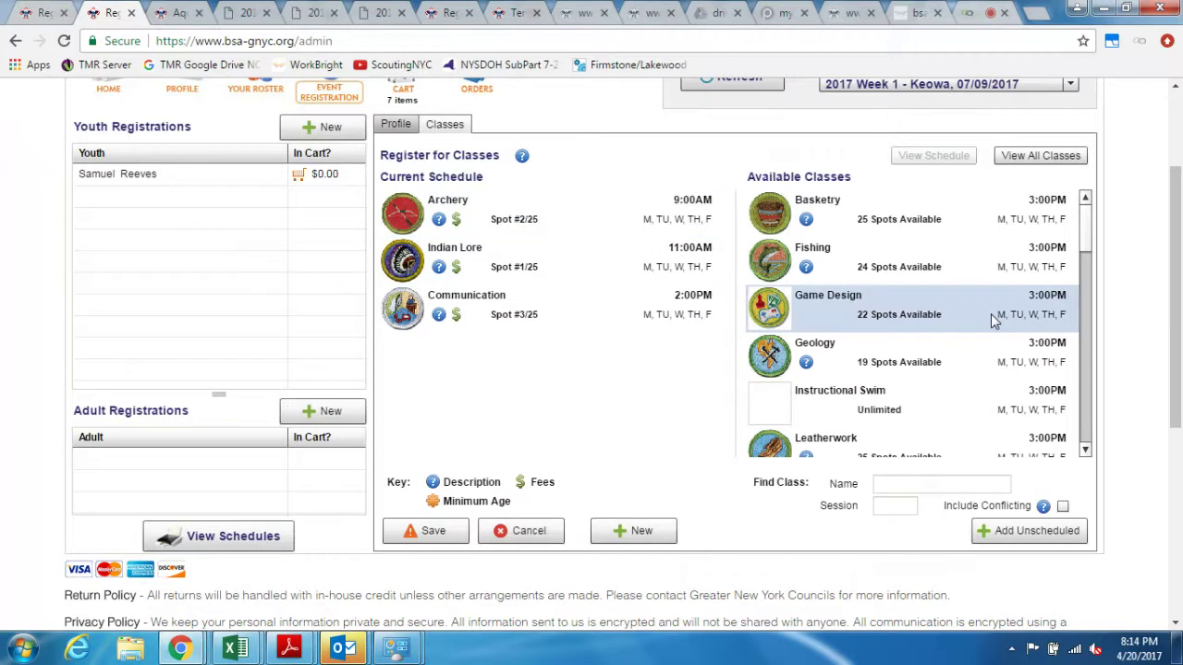
drag(993, 319, 526, 371)
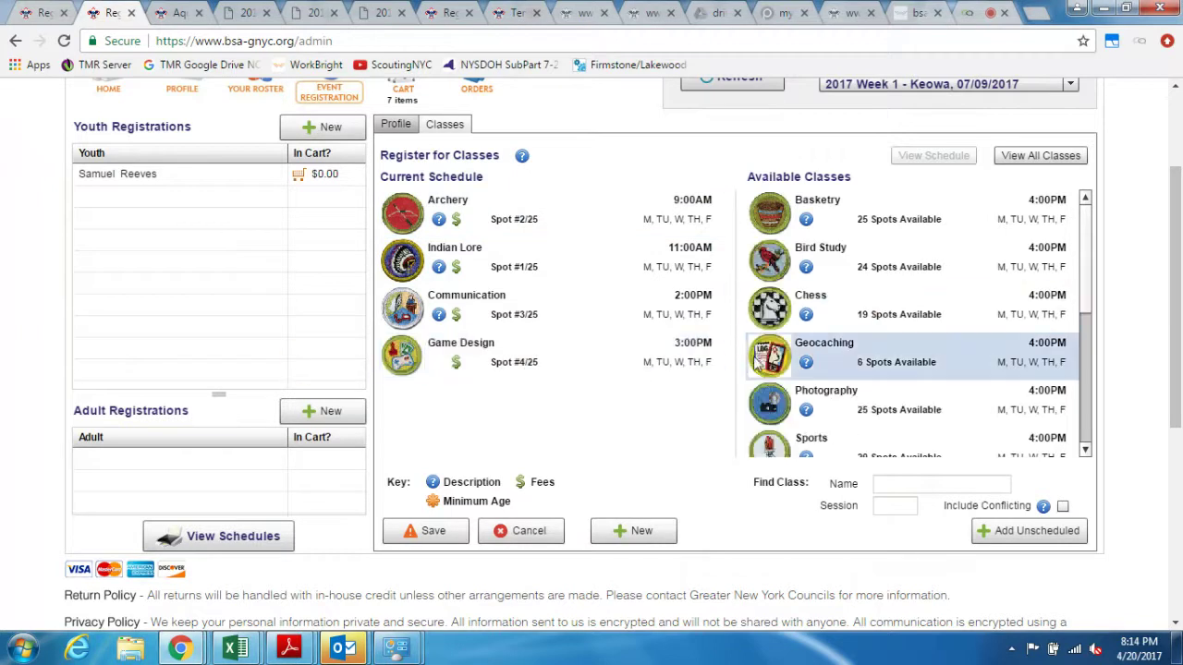
drag(901, 374, 544, 372)
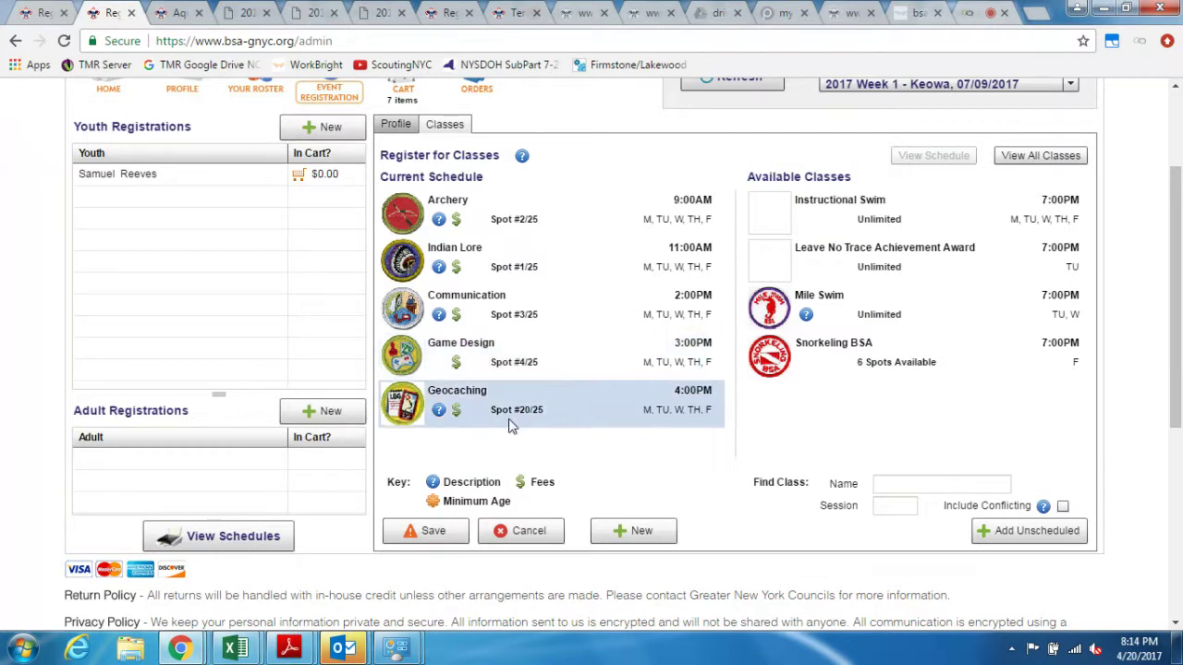
Step: After the save fails on a missing shirt size, choose YL and save the registration again
click(442, 530)
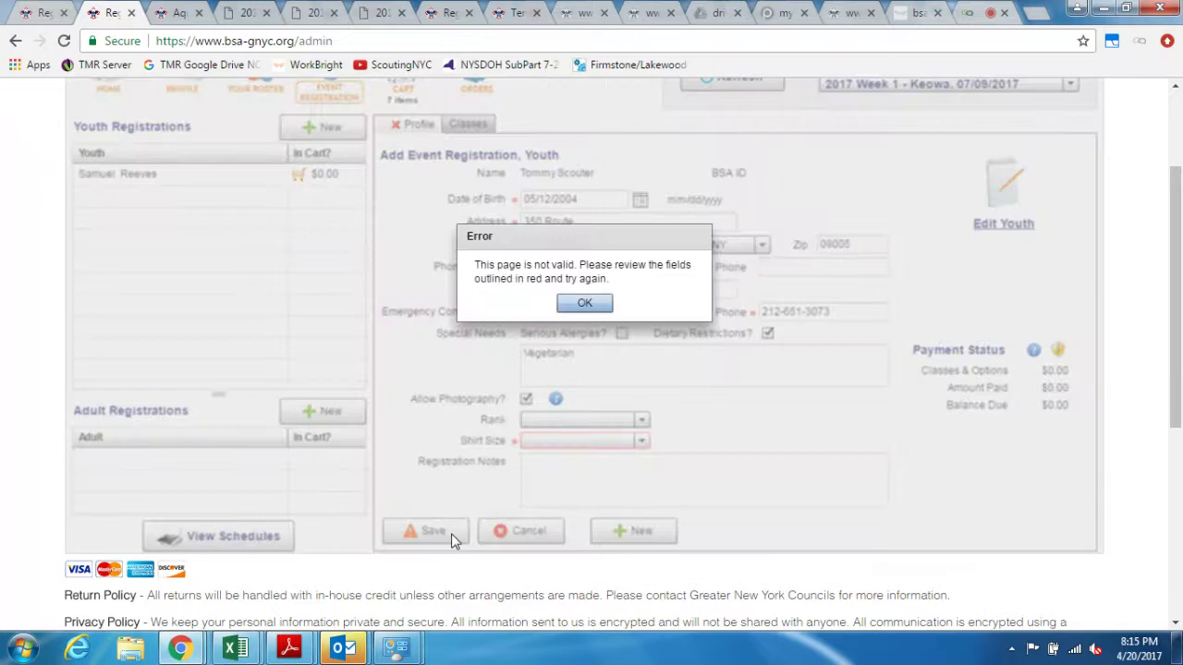
click(584, 303)
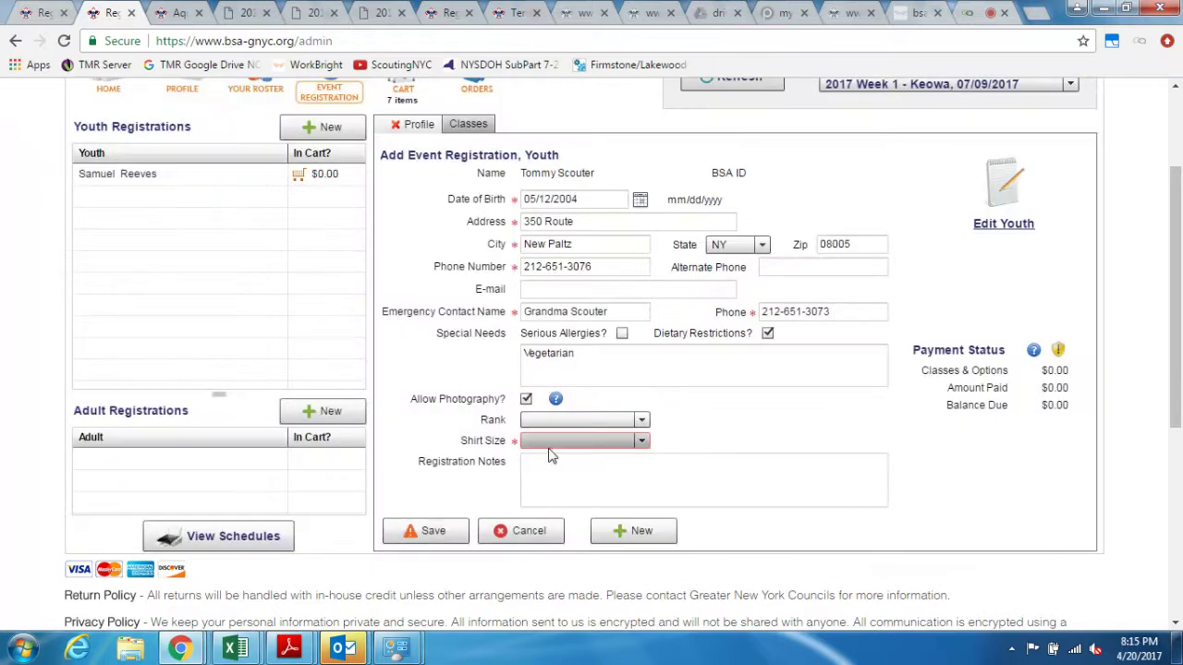
mouse_move(549, 449)
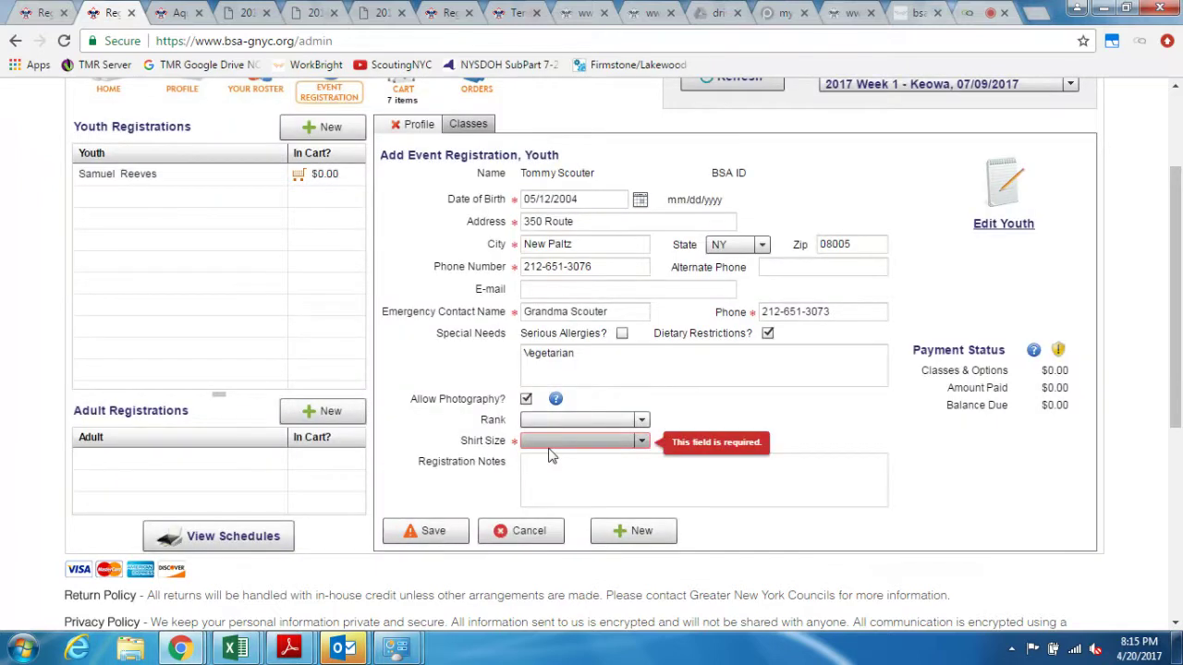
click(615, 440)
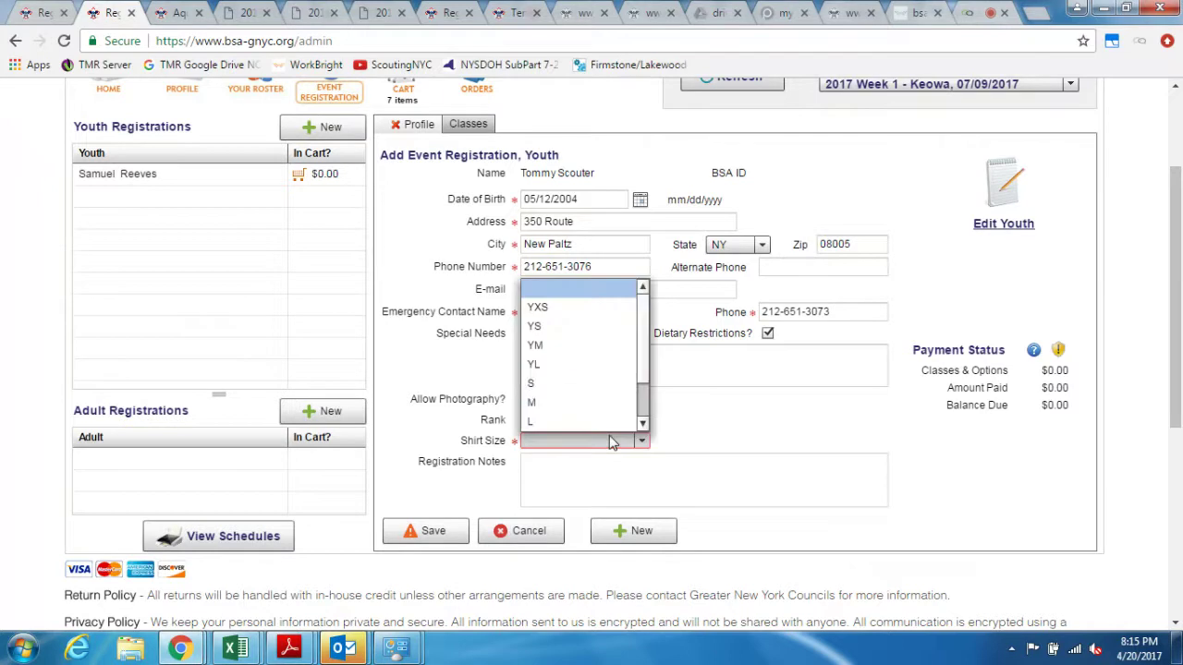
click(602, 367)
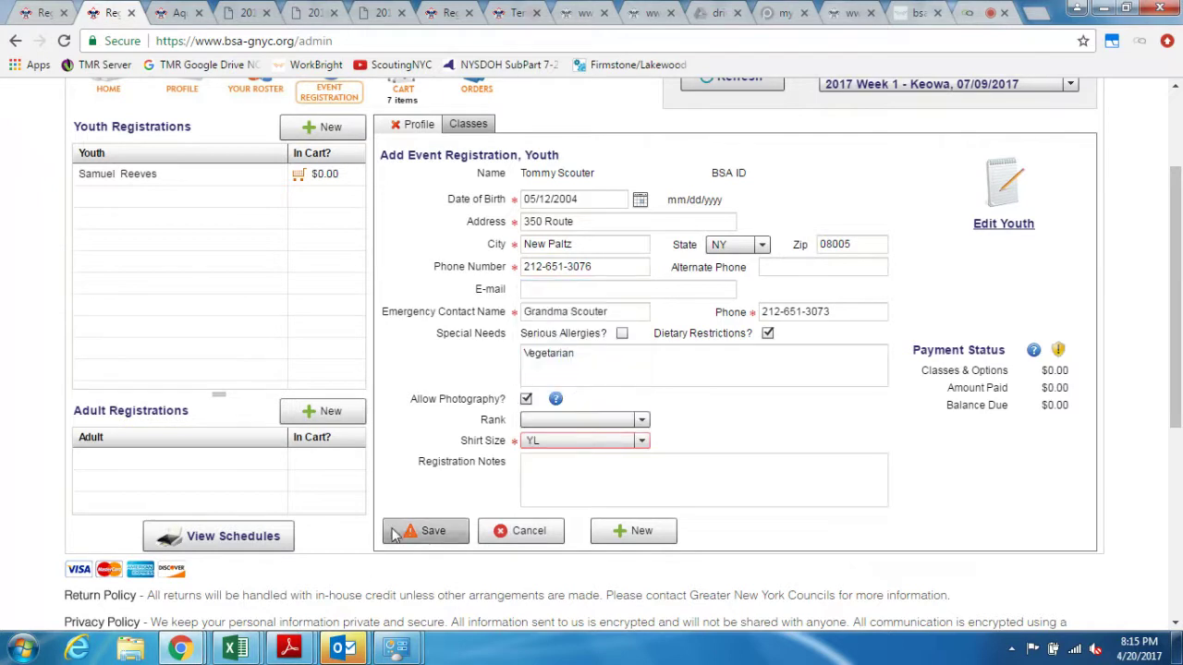
click(395, 534)
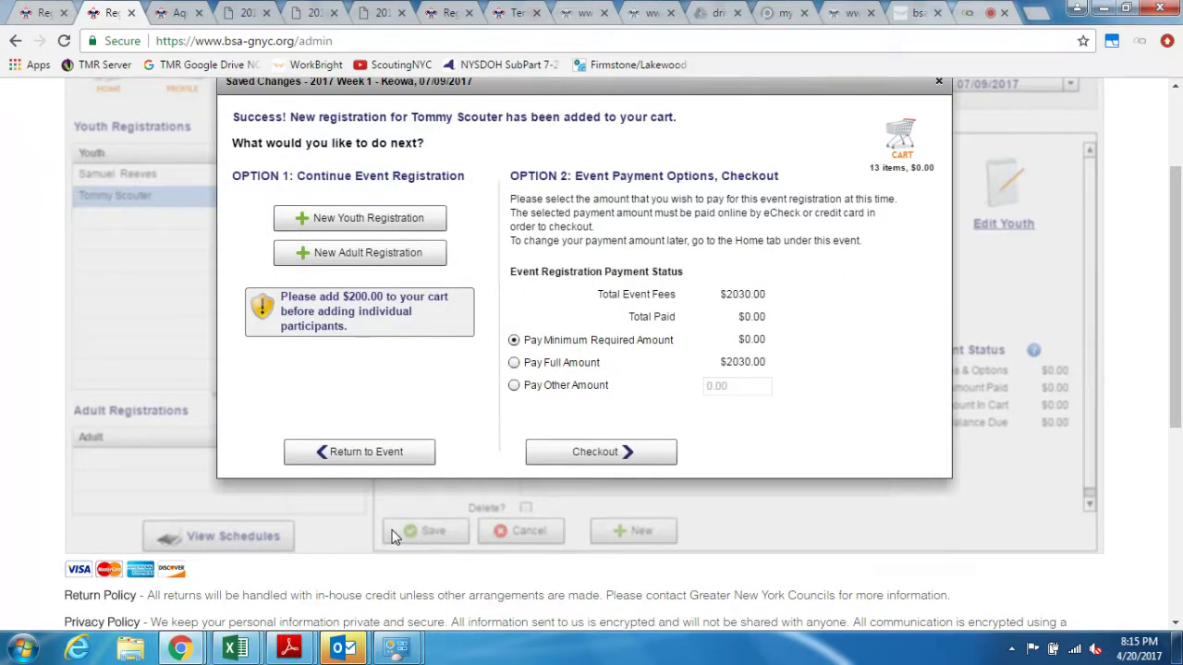
Step: Check out, review the cart's items, and submit the order with both Keowa registrations
click(601, 453)
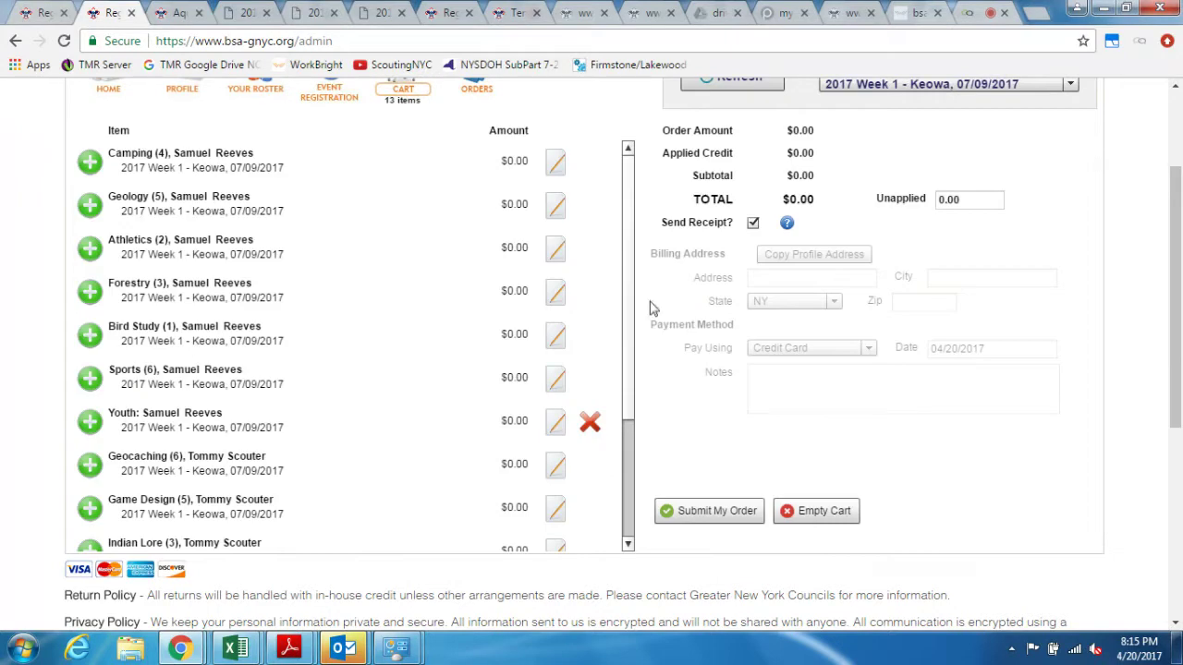
drag(633, 227, 634, 218)
drag(625, 213, 634, 379)
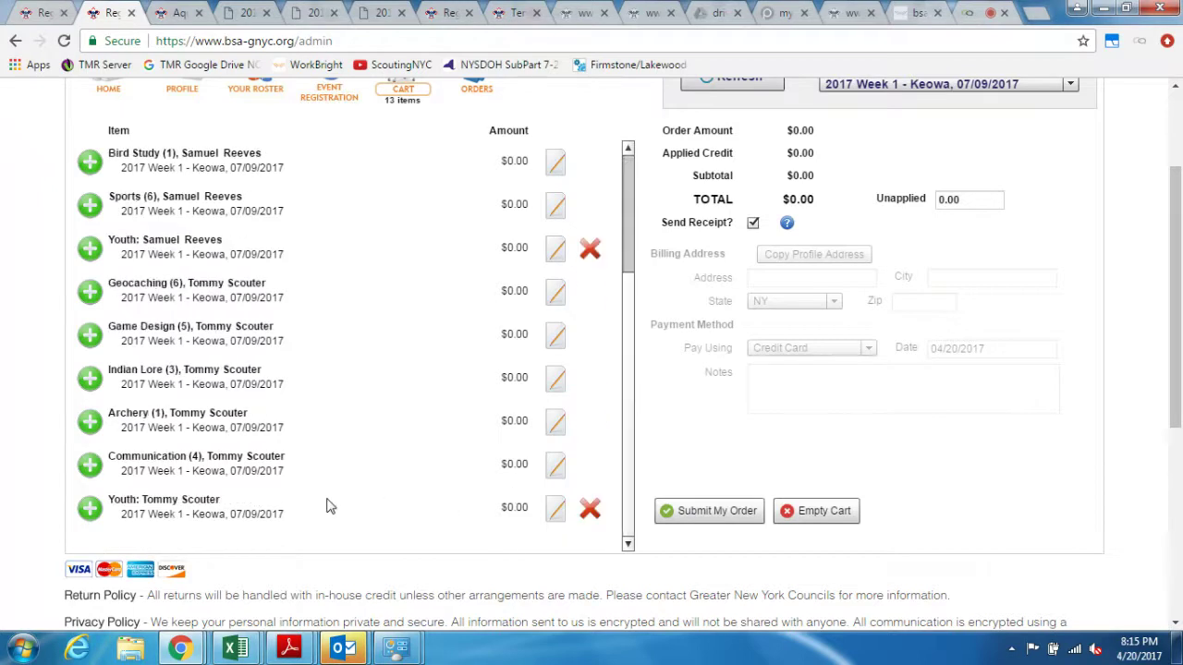
click(684, 513)
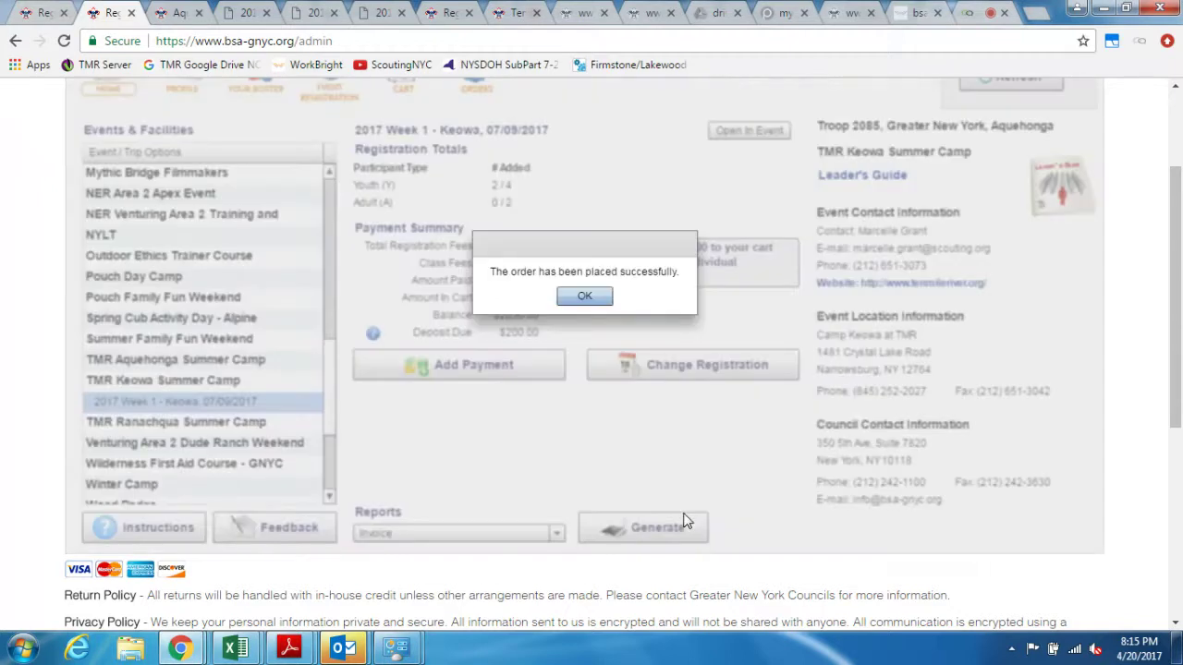
Step: Acknowledge the order-placed message and confirm the cart is now empty
click(606, 303)
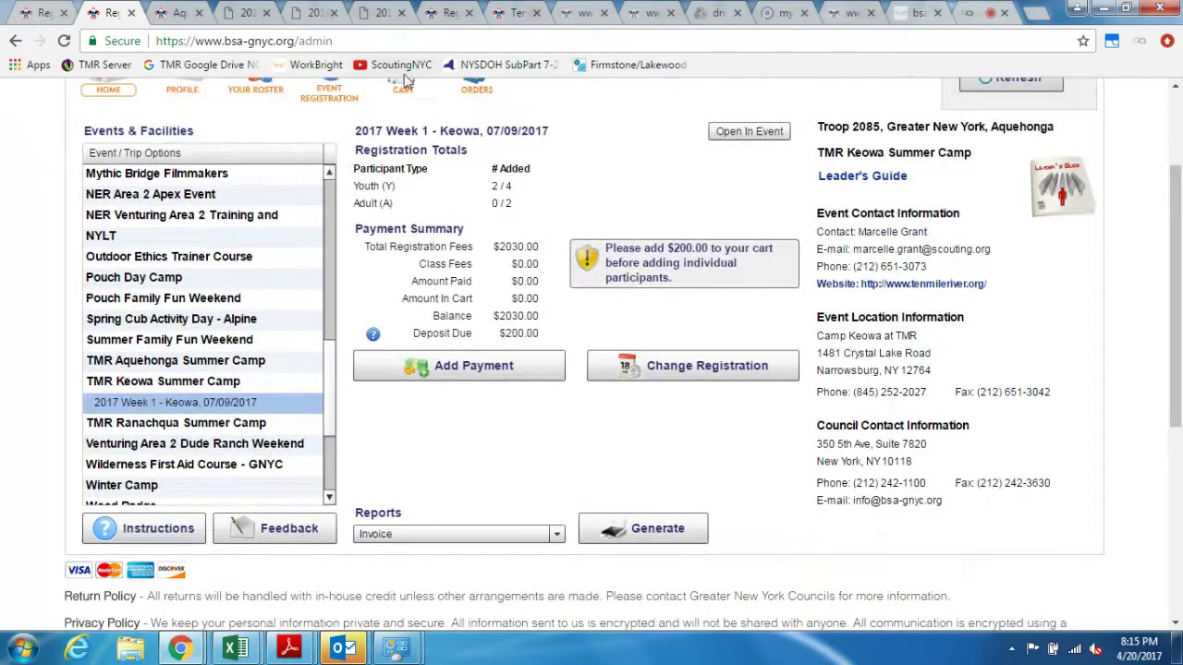
scroll(413, 130, up, 1)
click(415, 171)
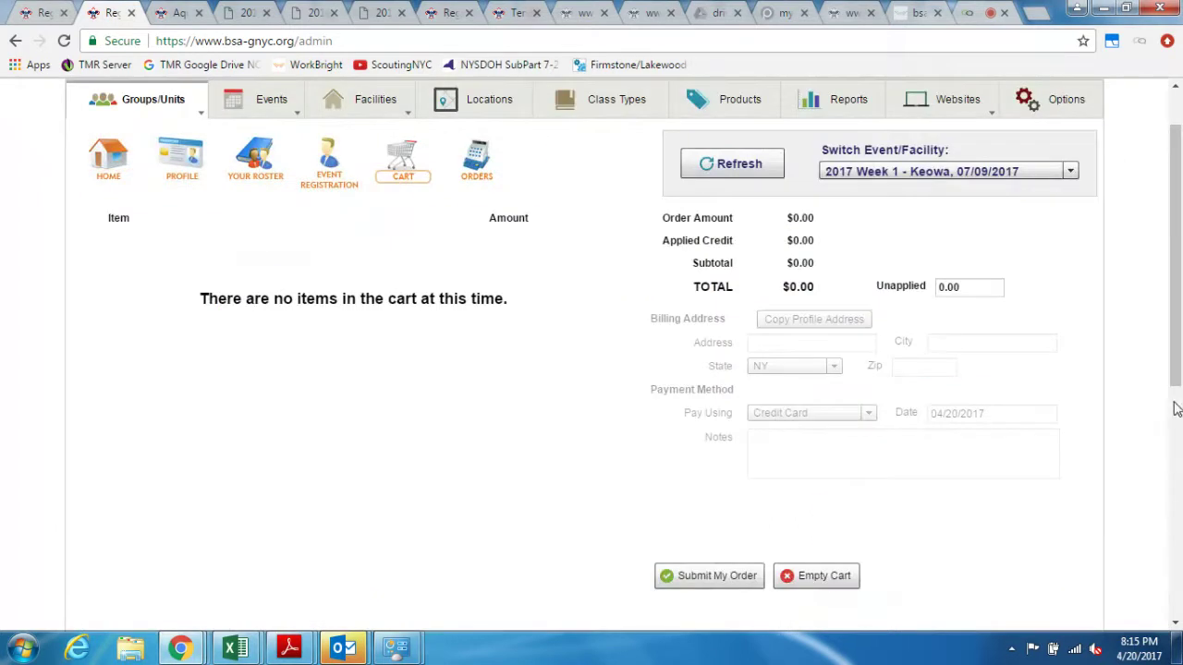
drag(1172, 386, 1170, 404)
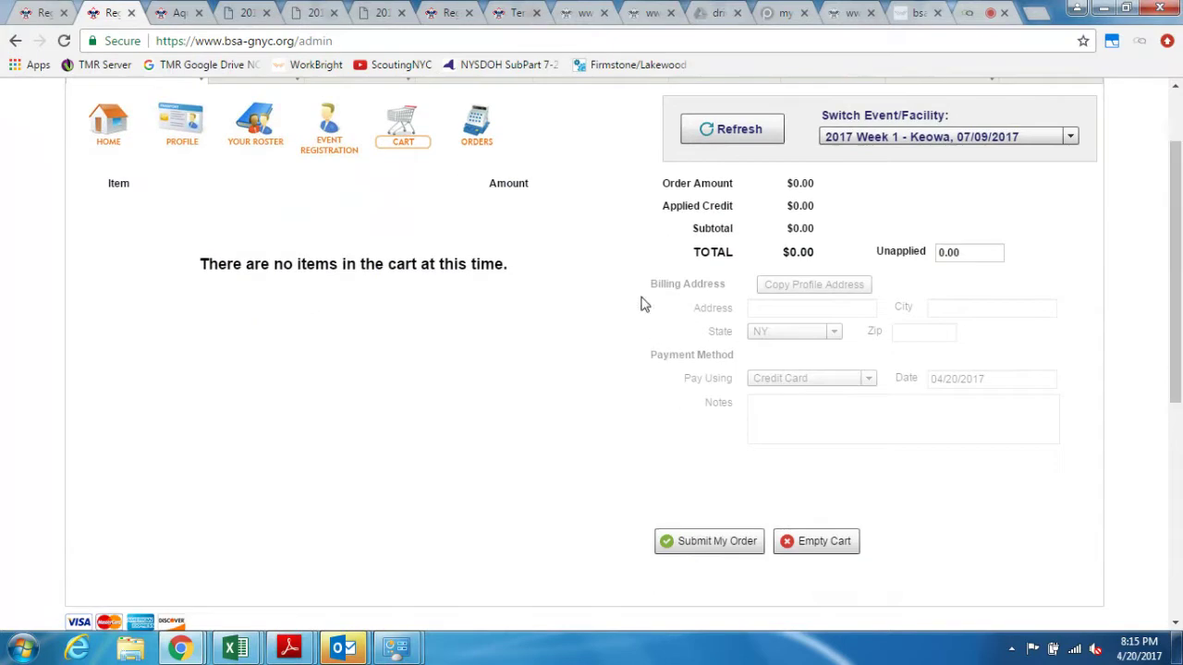
Step: Review the 04/20/2017 order and its receipt, then return to the empty cart
click(484, 140)
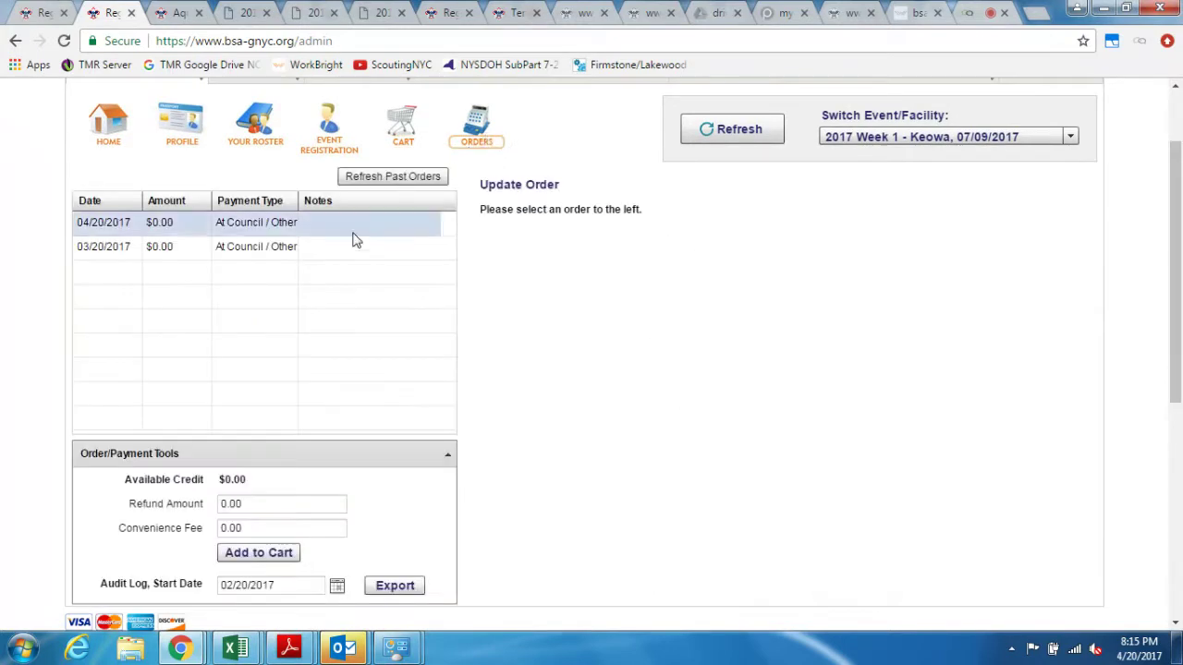
click(361, 229)
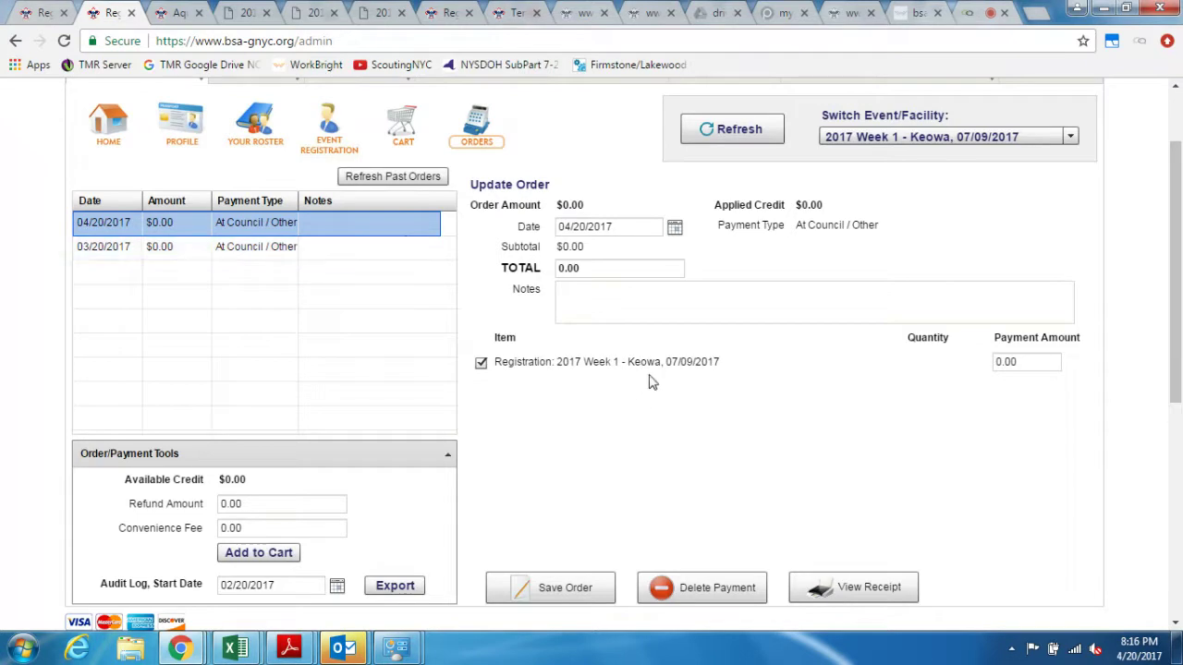
click(825, 587)
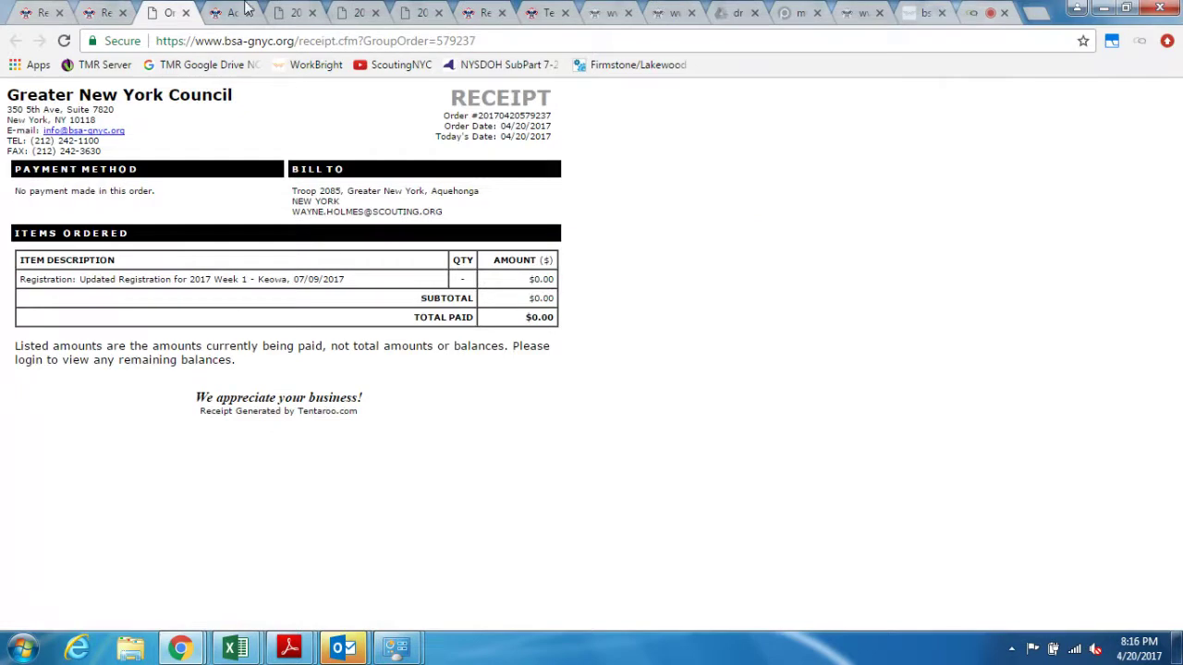
click(186, 13)
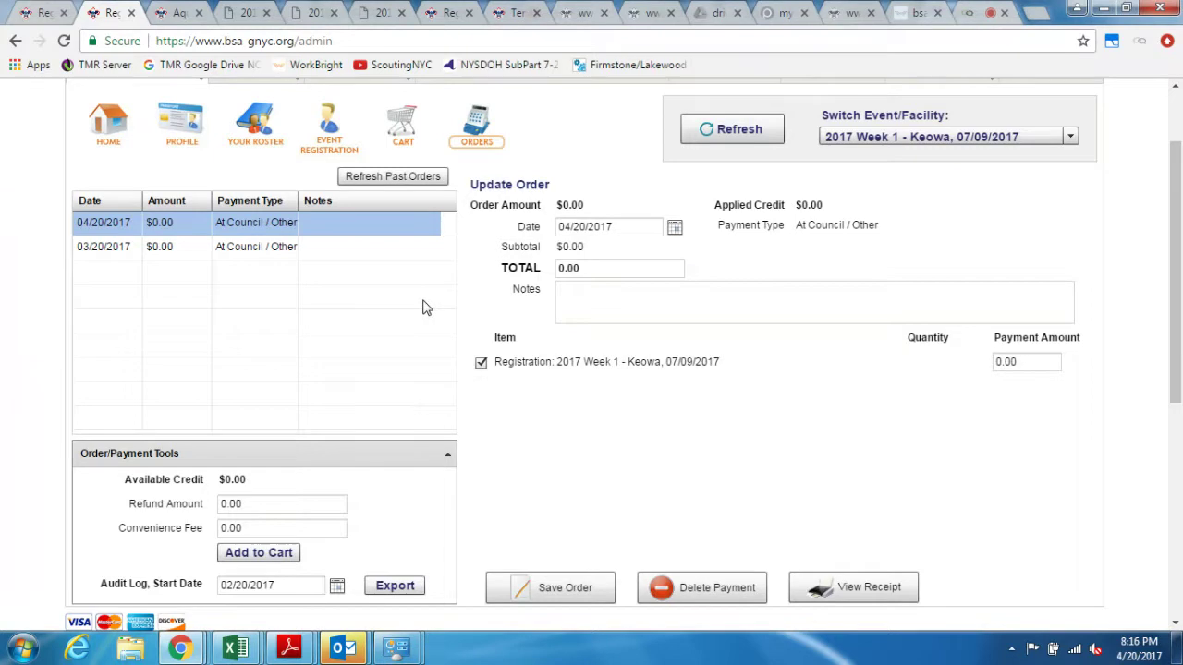
click(323, 129)
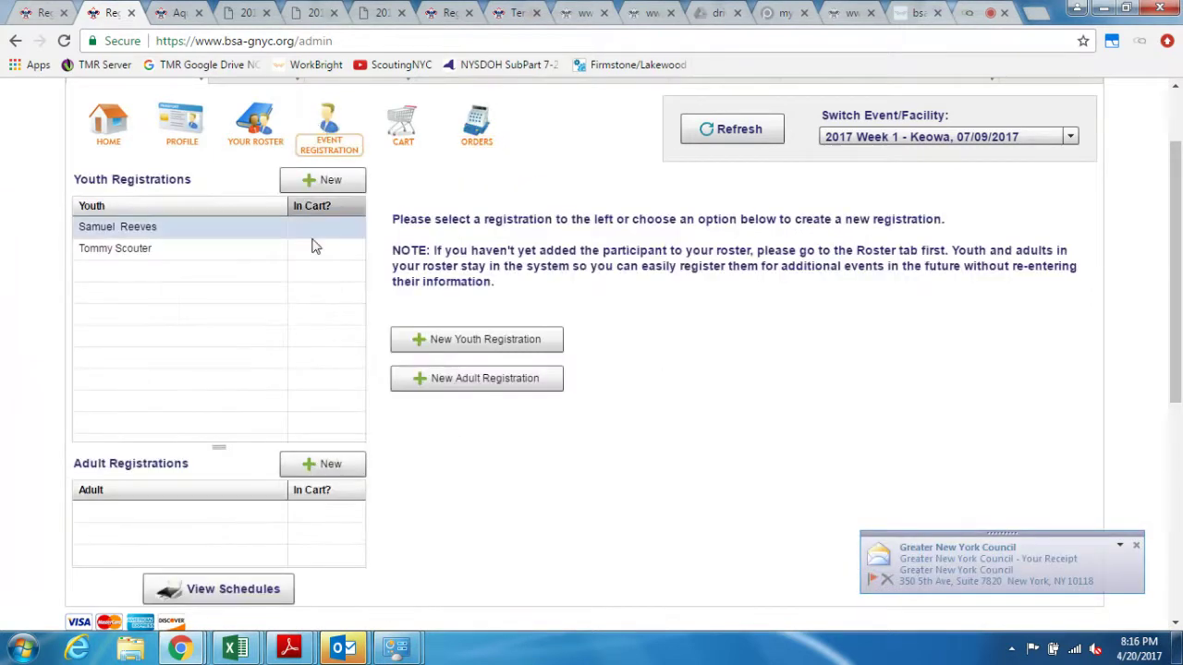
click(484, 135)
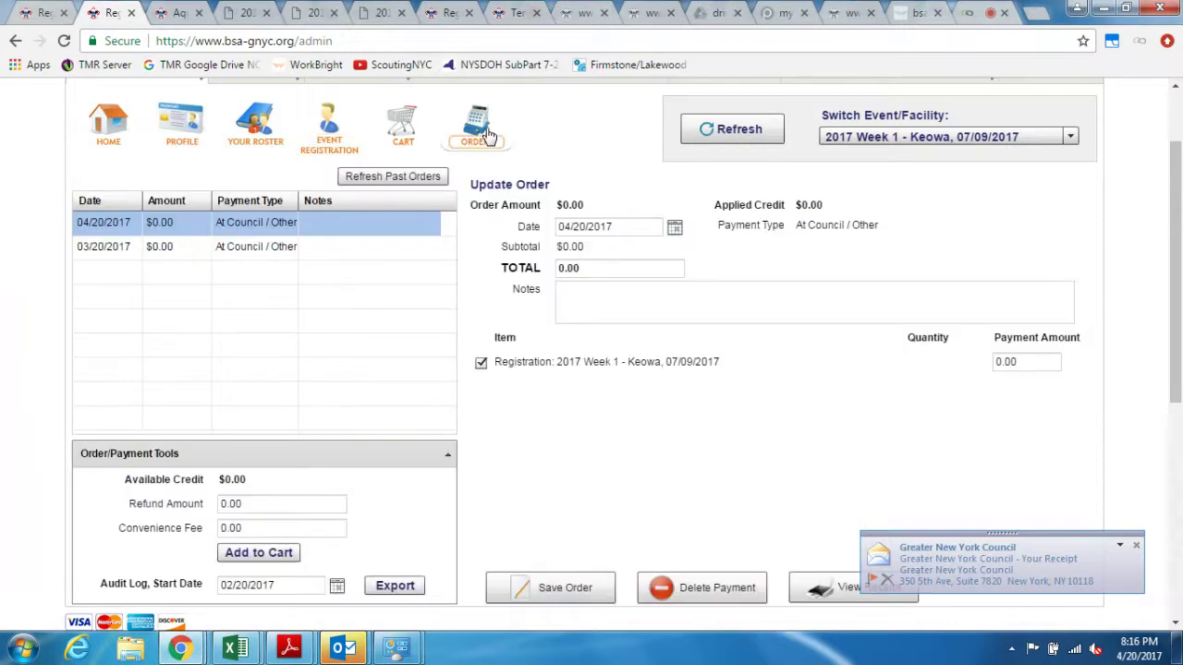
click(407, 134)
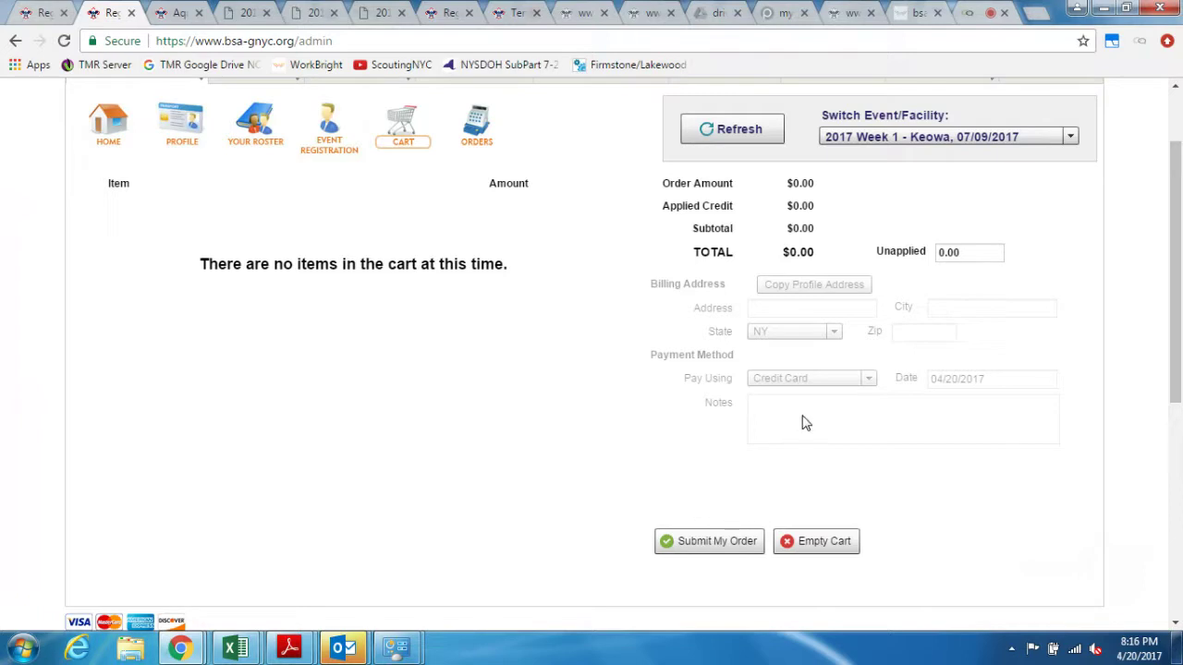
Step: Look over the tenmileriver.org resources, then bring the AnyMeeting screen-sharing page back to the front
click(981, 17)
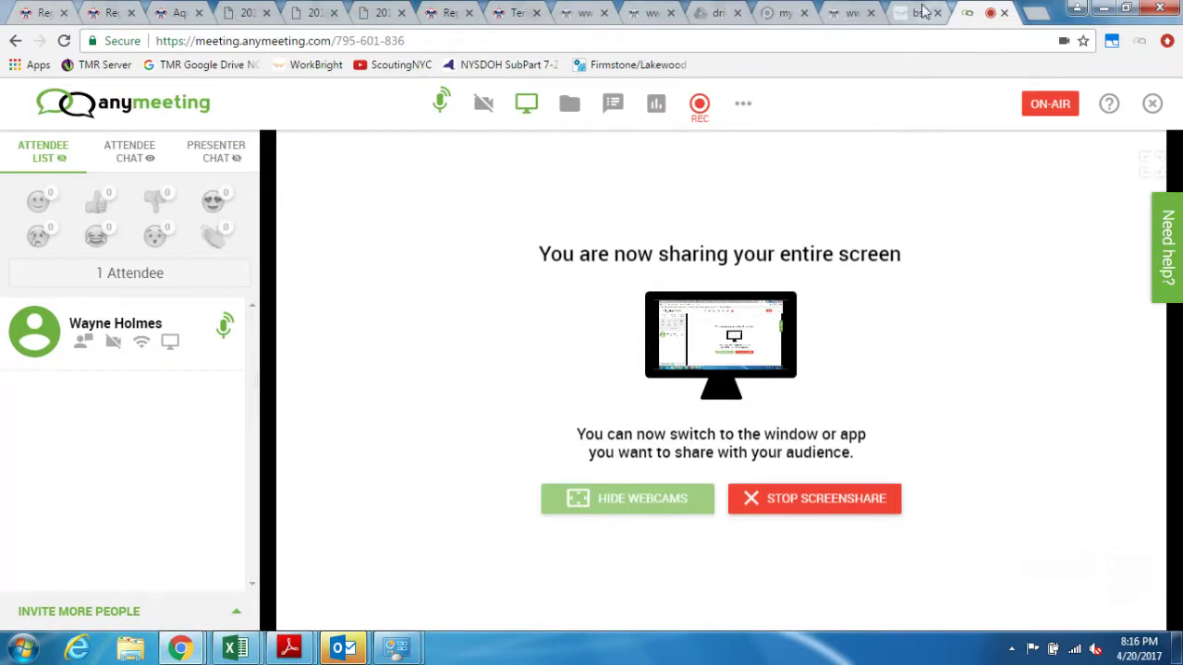
click(182, 15)
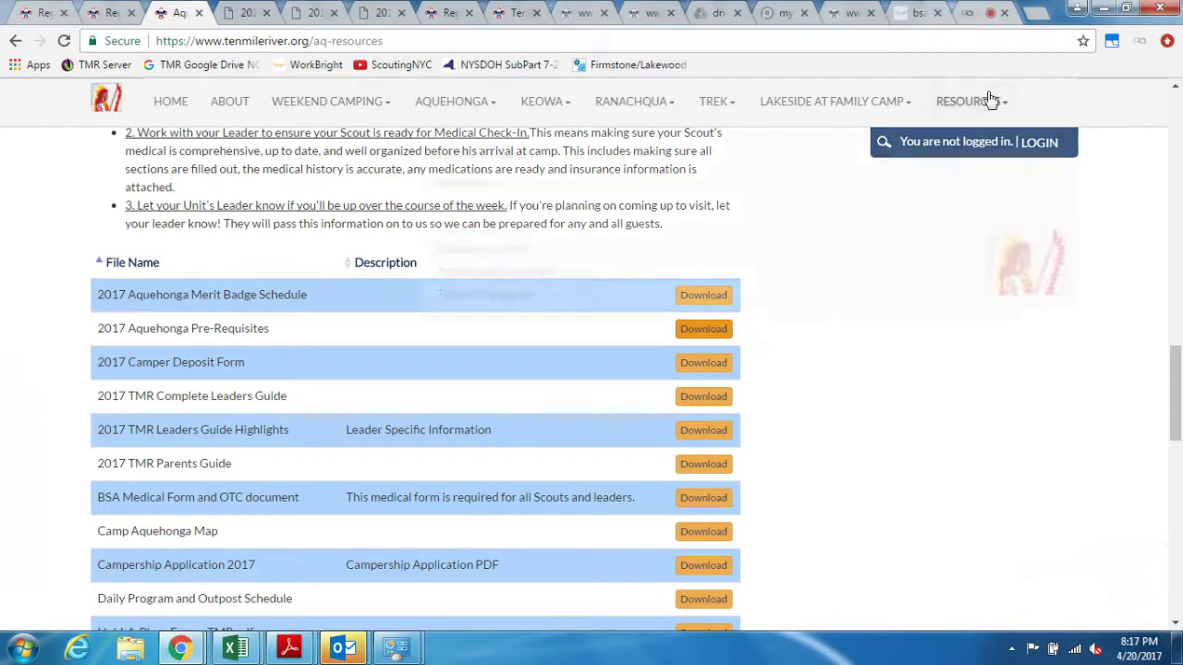
click(985, 18)
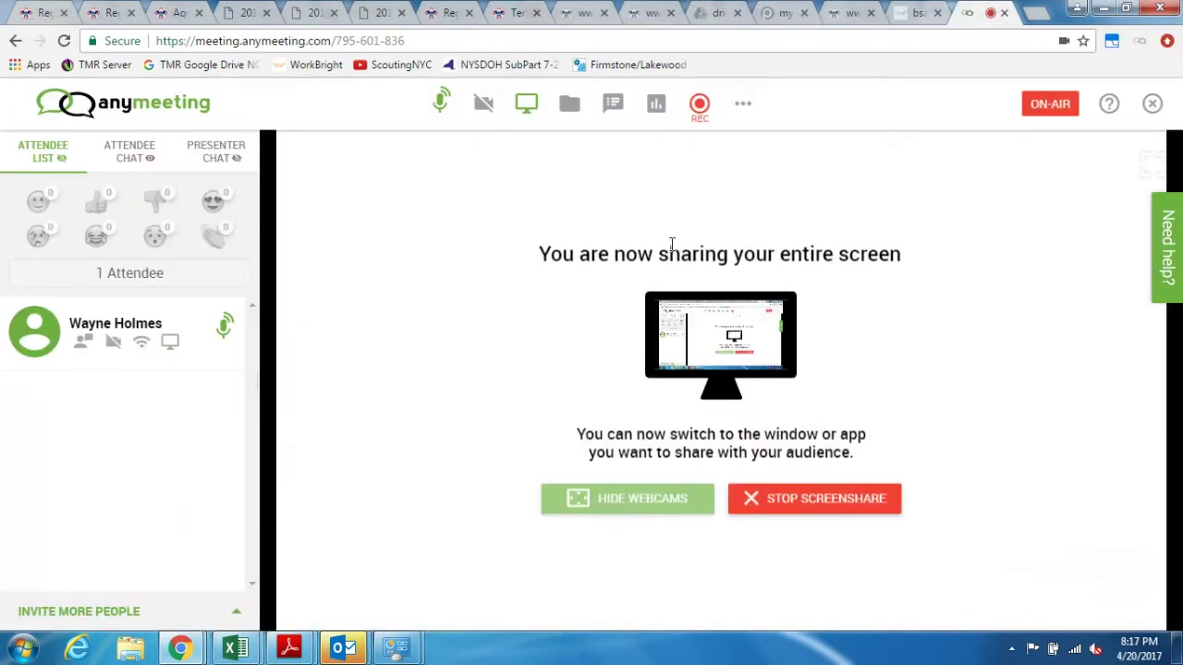